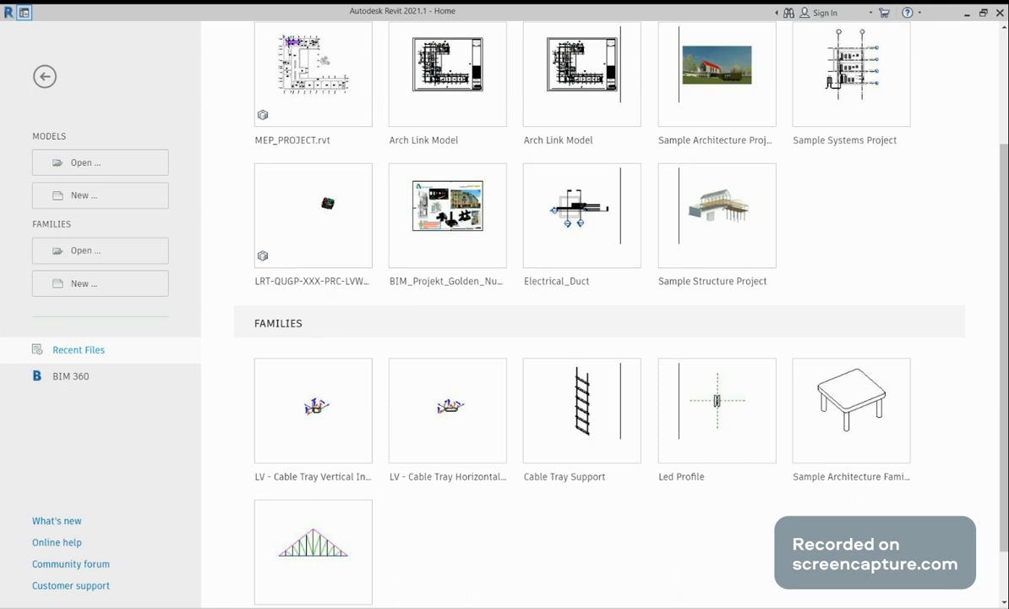
click(96, 254)
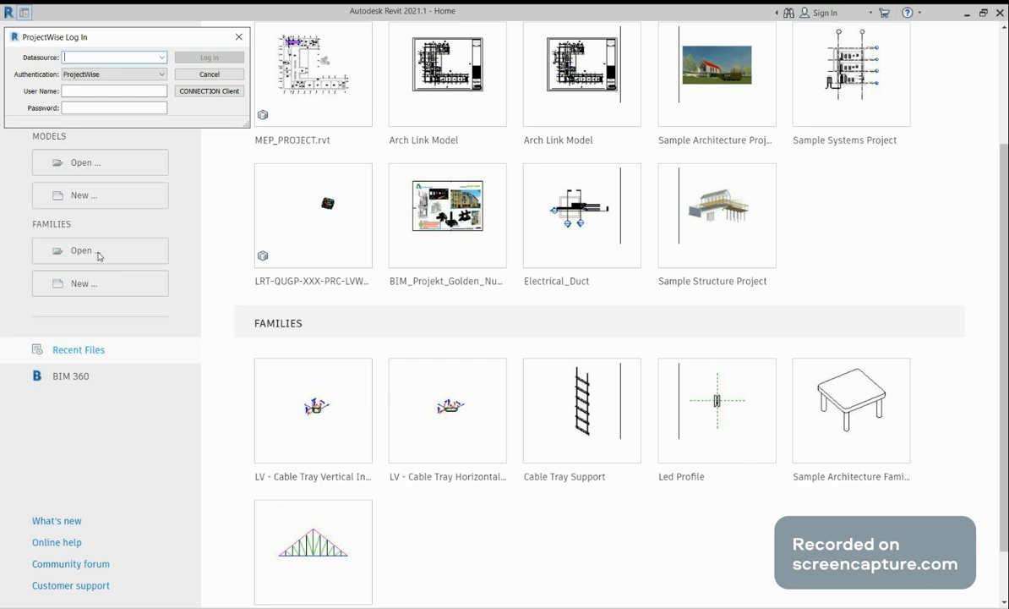
click(238, 38)
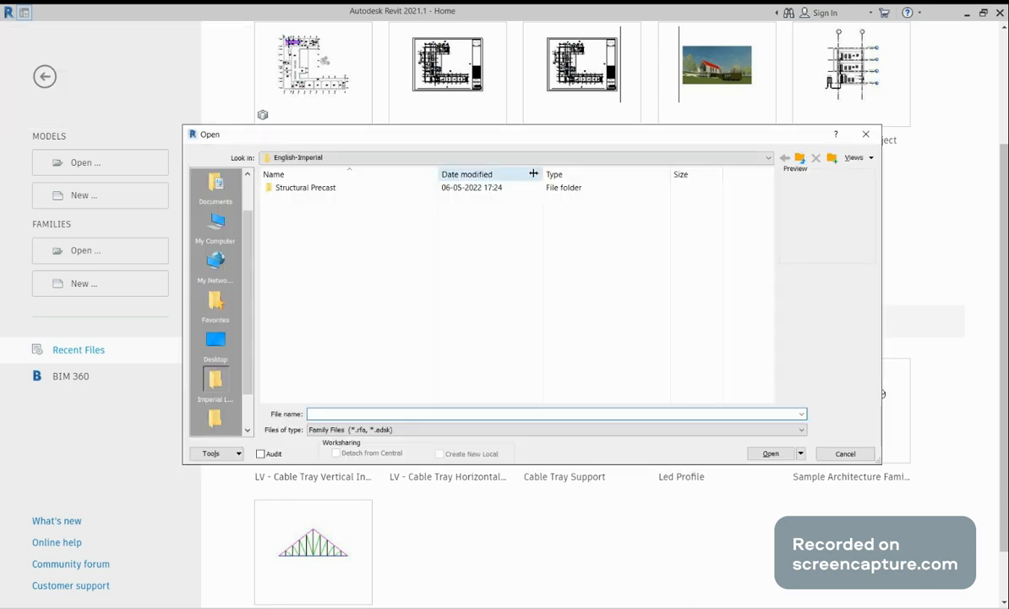
key(Escape)
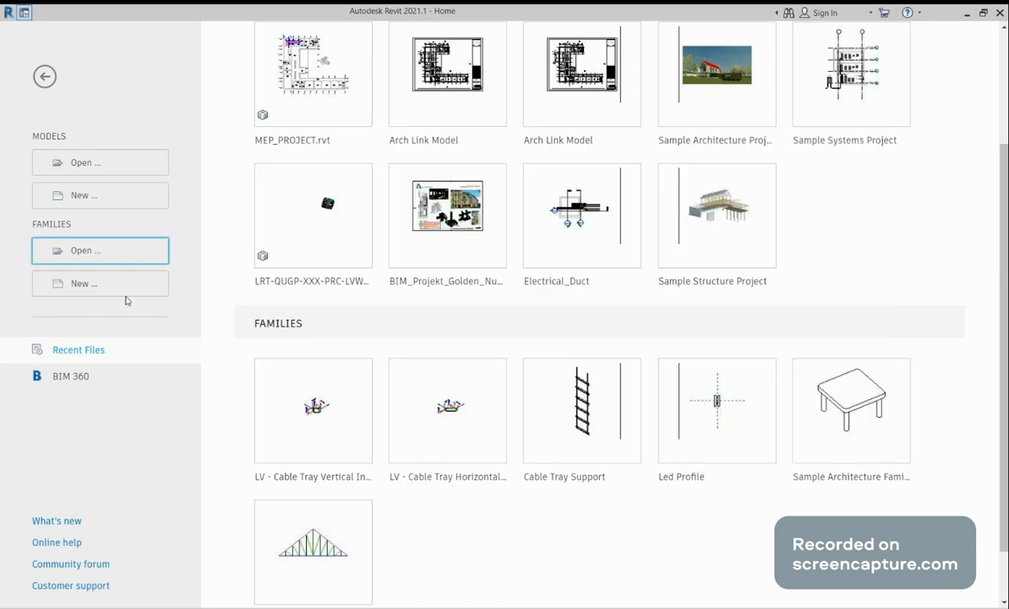
Create a new family from the Metric Generic Model template in the English templates folder
click(239, 37)
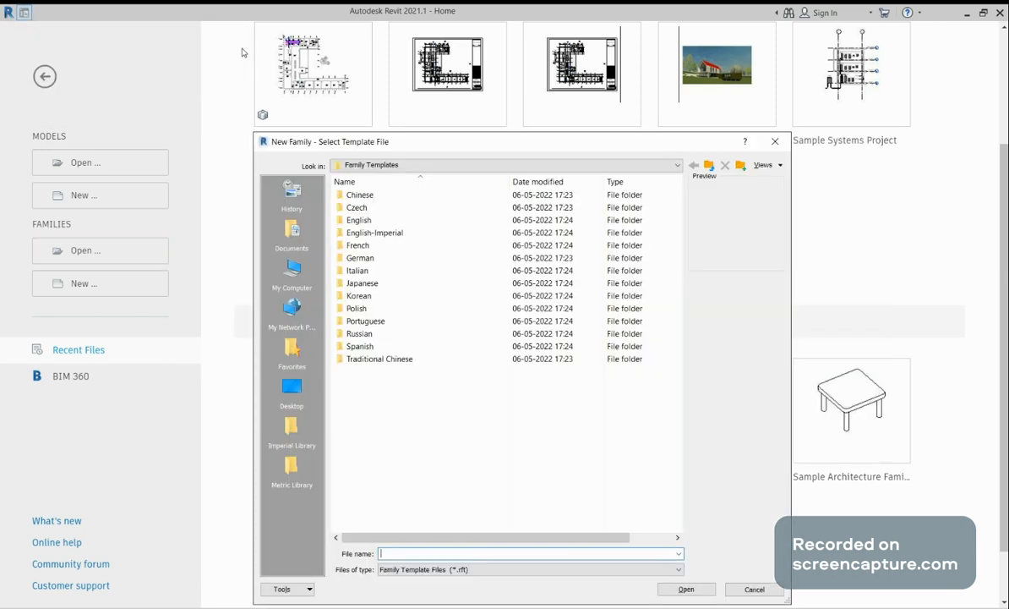
double_click(367, 222)
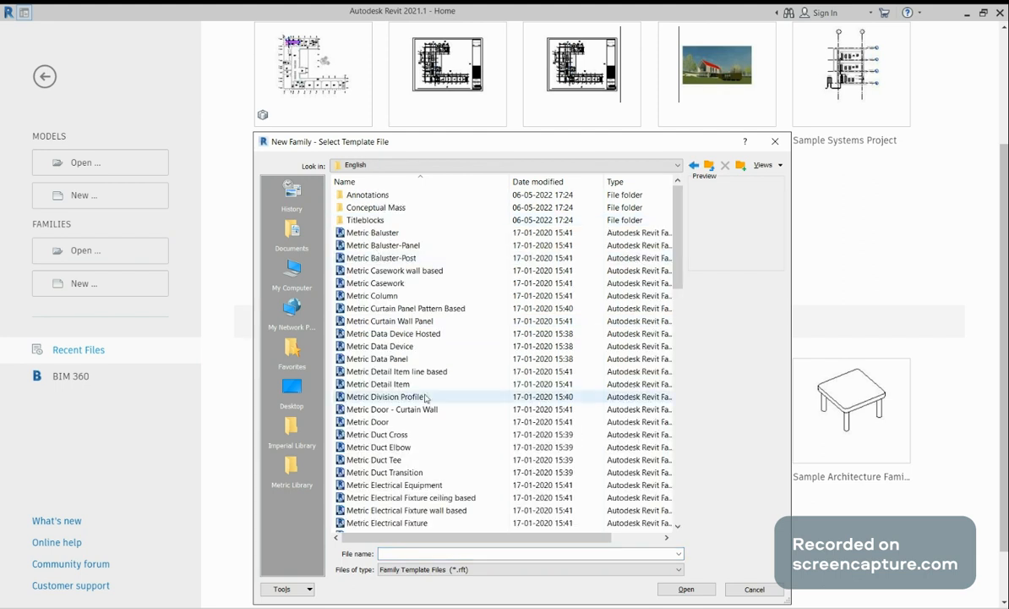
scroll(425, 398, down, 5)
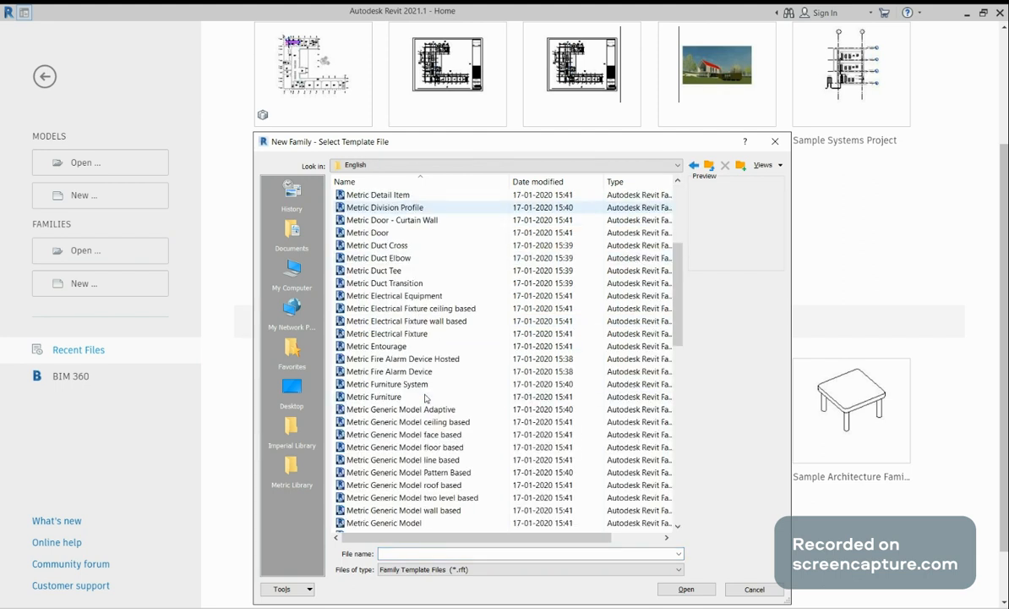
scroll(426, 398, down, 1)
click(401, 486)
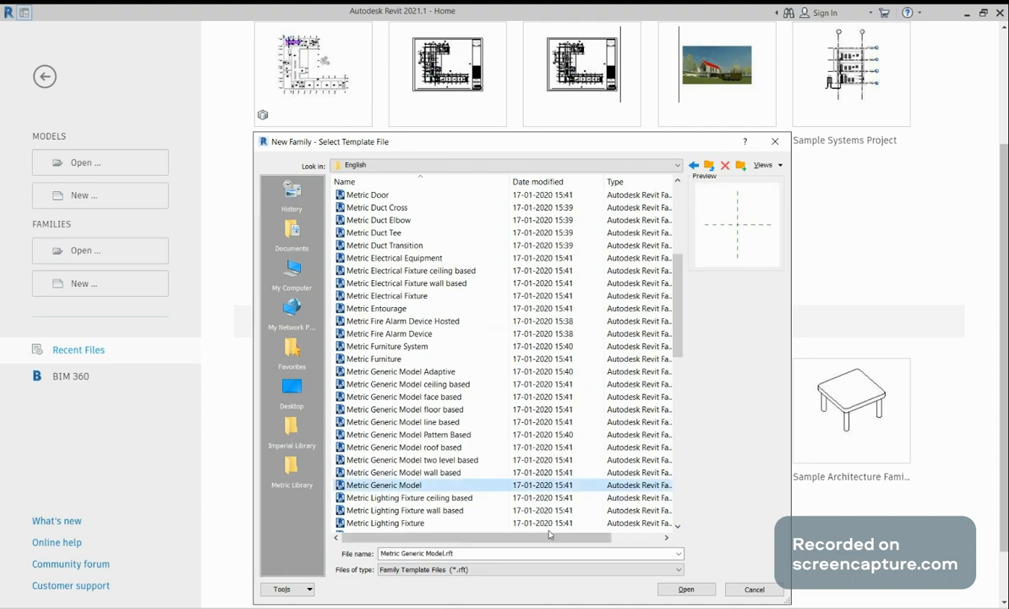
click(686, 592)
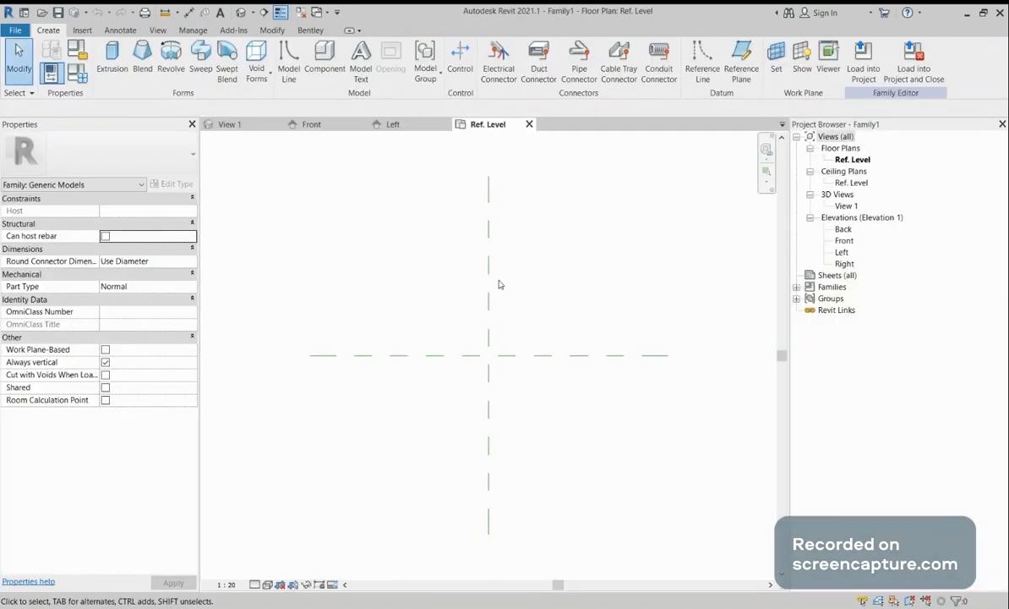
Draw two vertical reference planes, about 900 mm left and about 1100 mm right of the vertical centre plane
scroll(460, 272, down, 2)
middle_drag(460, 273, 544, 251)
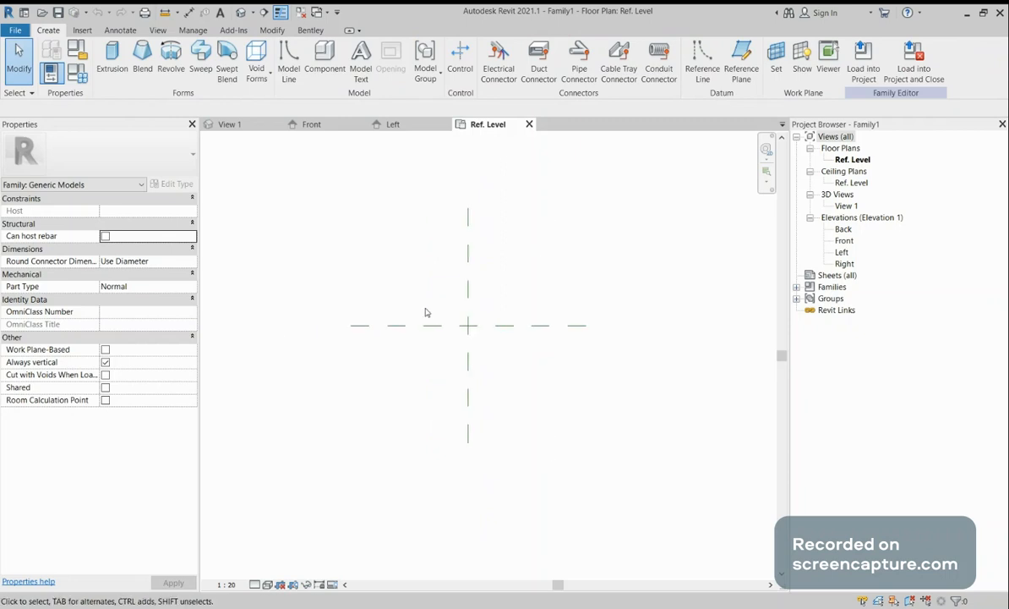
middle_drag(510, 255, 468, 256)
click(741, 68)
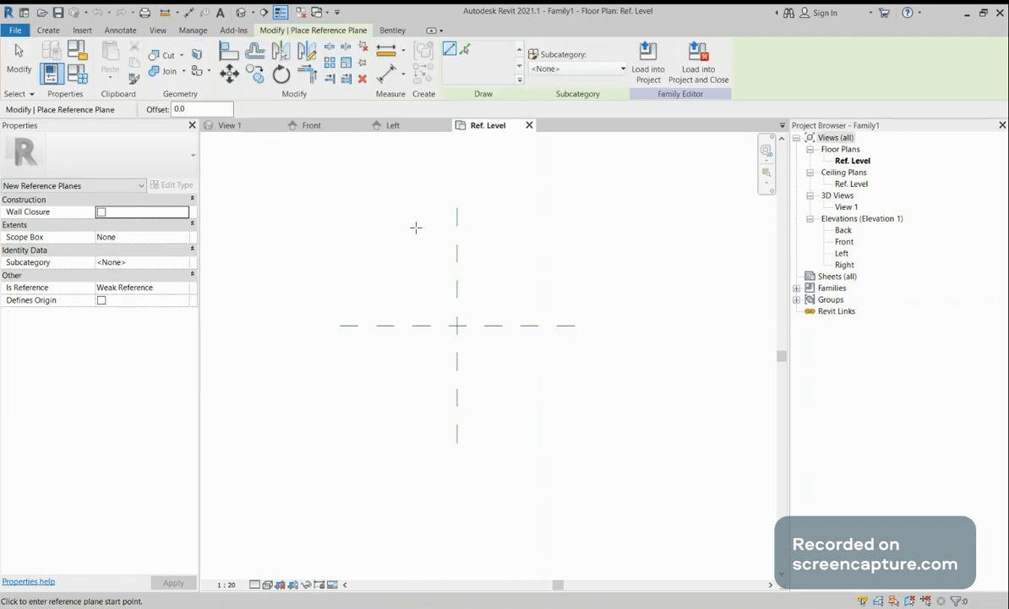
click(404, 208)
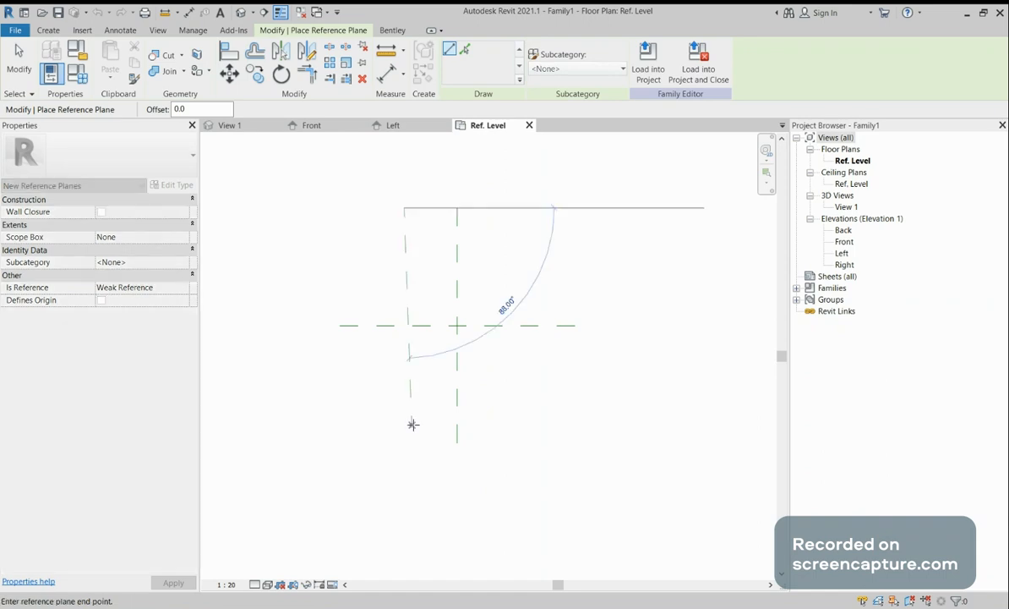
click(403, 441)
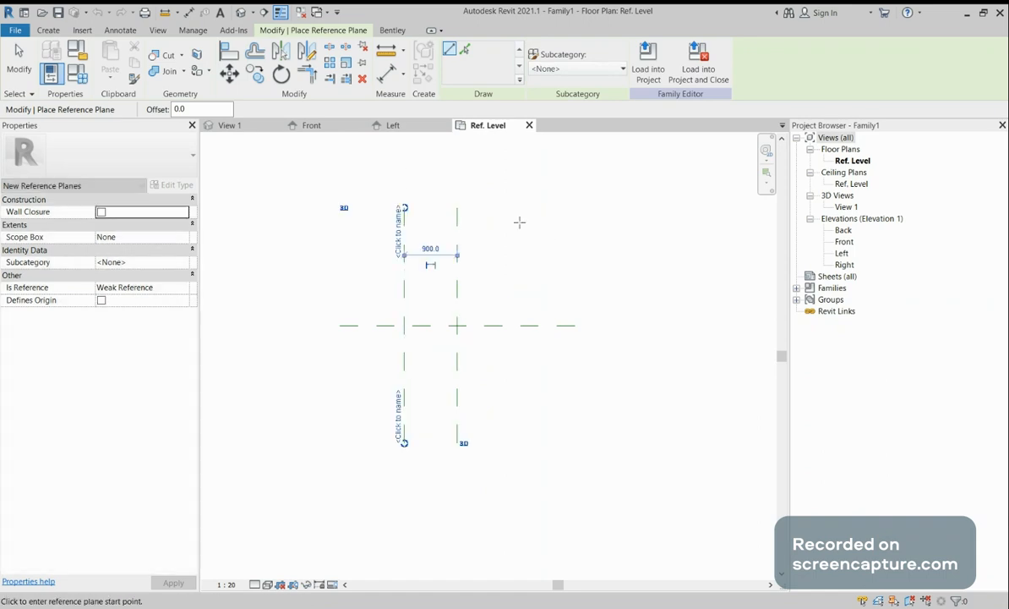
click(523, 208)
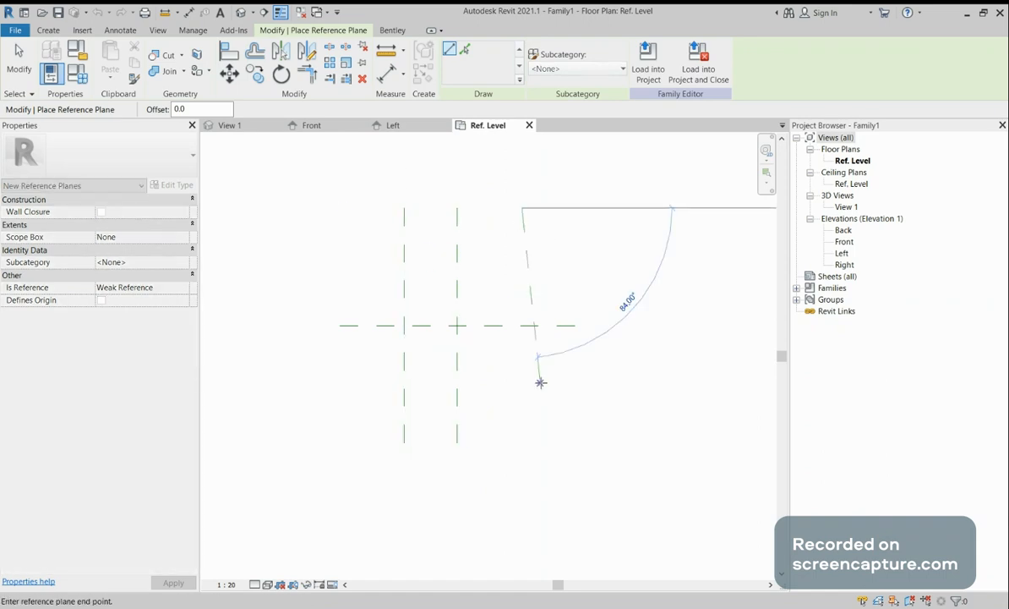
click(522, 435)
Draw two horizontal reference planes, about 1200 mm above and about 1200 mm below the horizontal centre plane
click(297, 254)
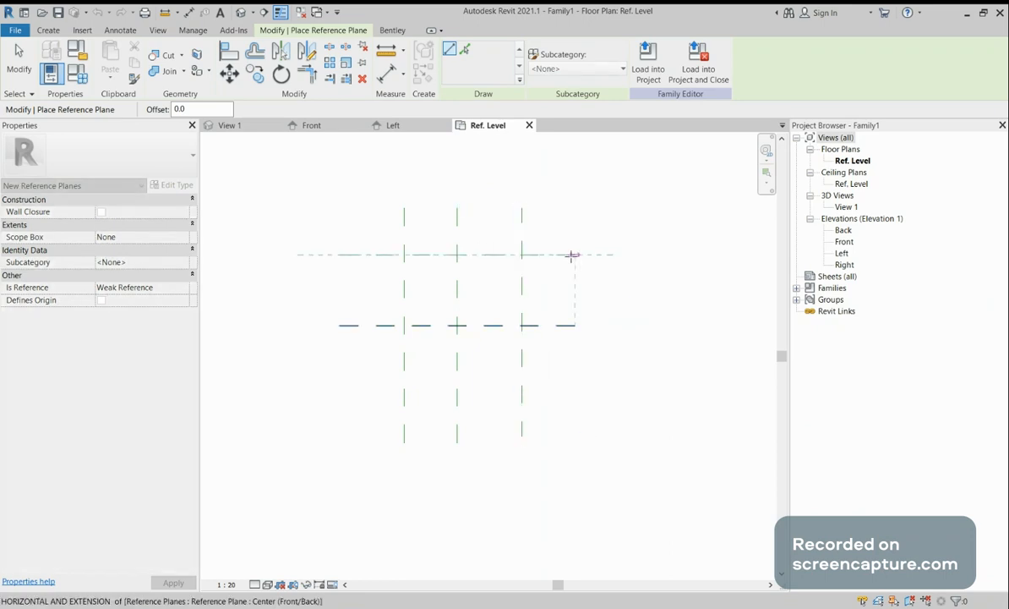
click(573, 254)
click(346, 397)
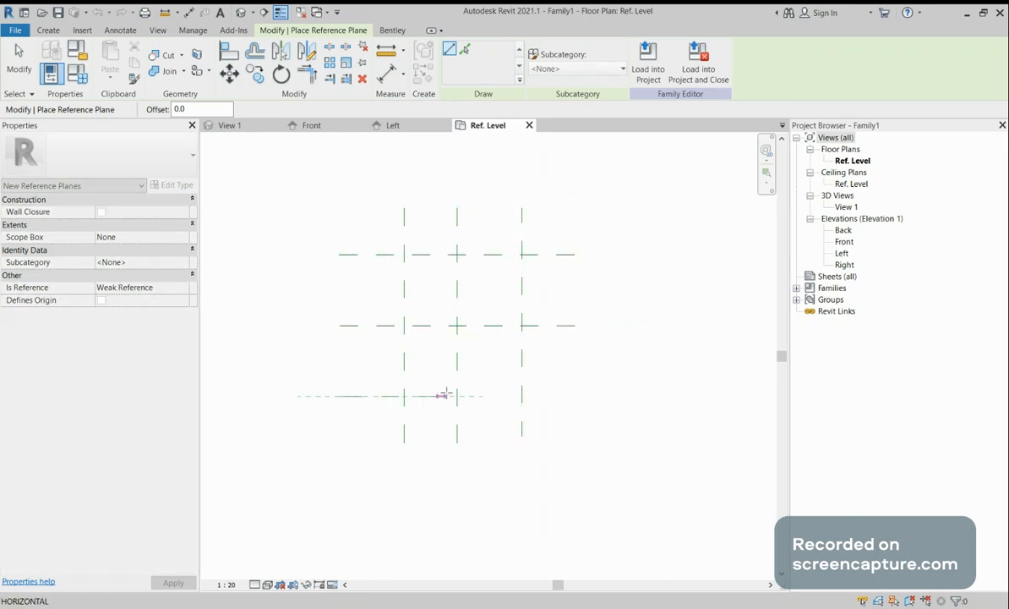
click(570, 395)
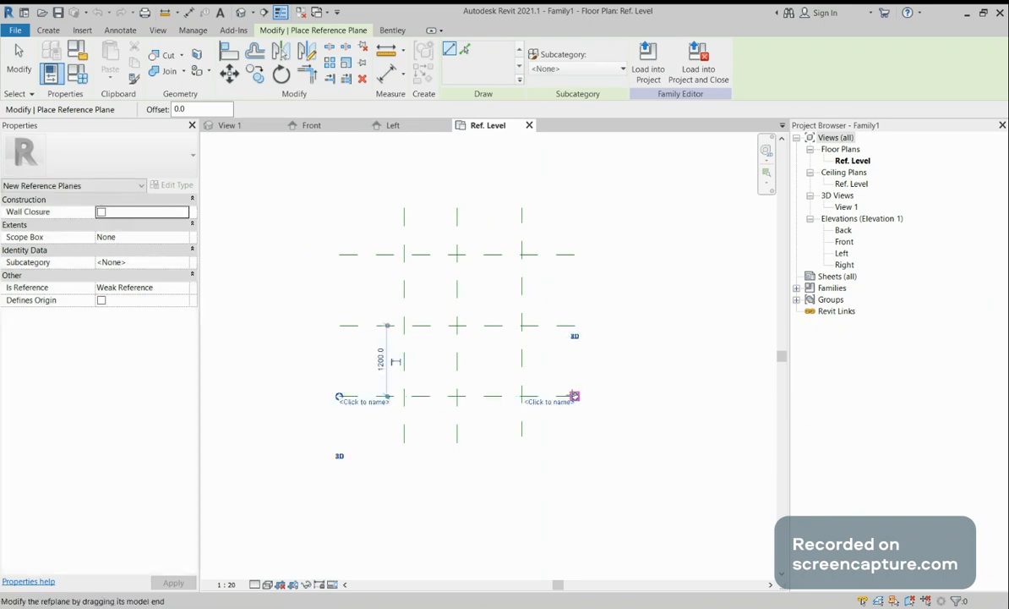
middle_drag(575, 277, 559, 325)
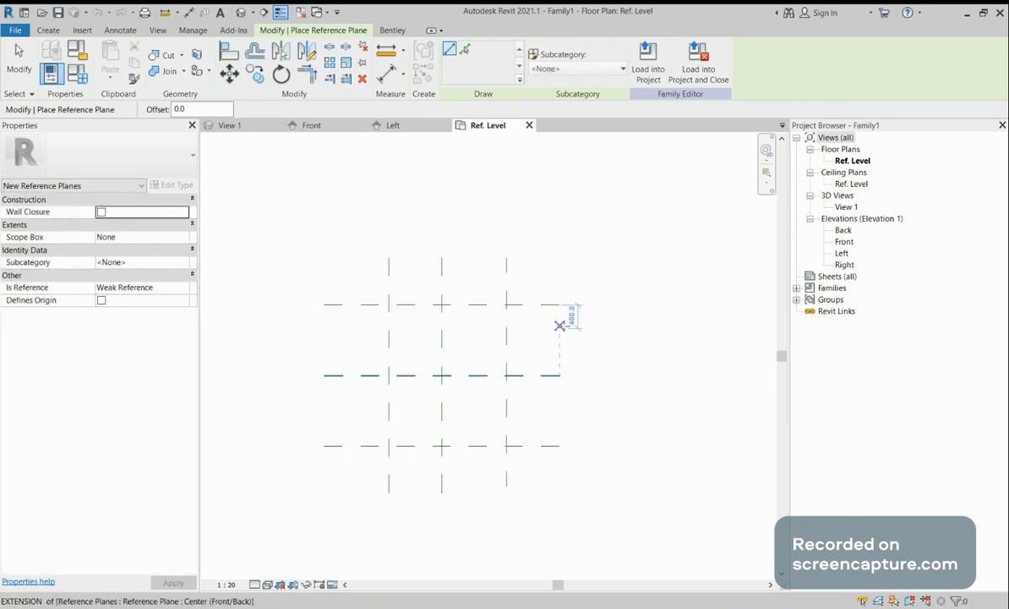
key(Escape)
key(Escape)
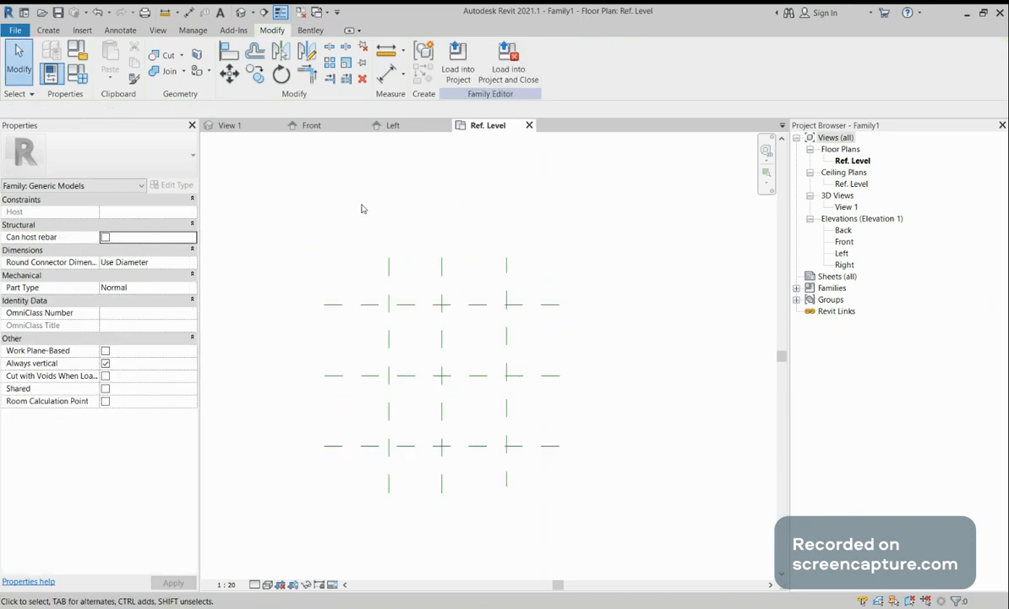
Place an aligned dimension string across the three vertical reference planes and constrain its segments to be equal
click(385, 76)
click(386, 277)
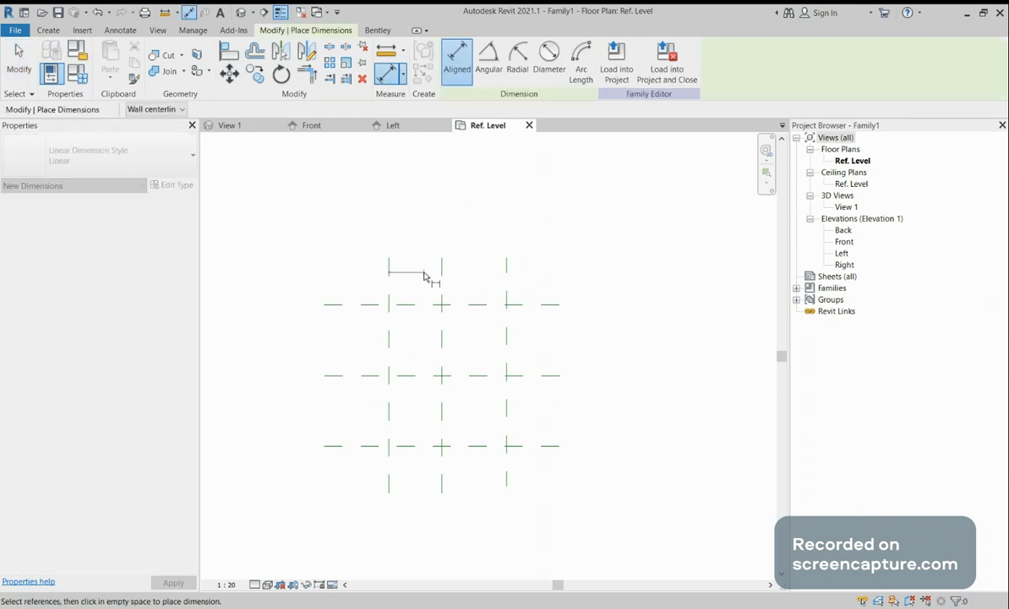
click(441, 274)
click(506, 273)
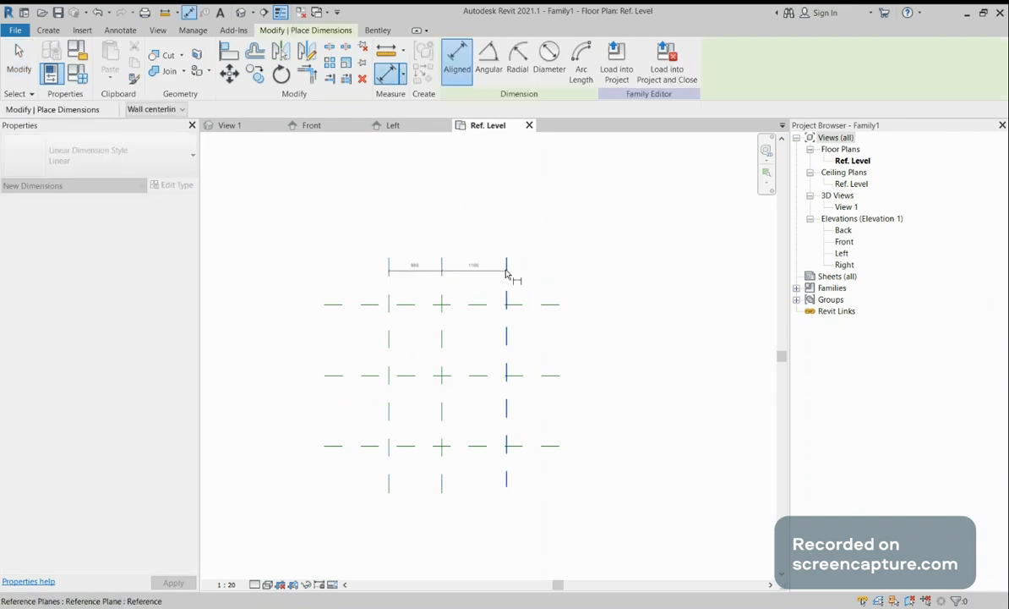
click(478, 228)
scroll(448, 215, up, 3)
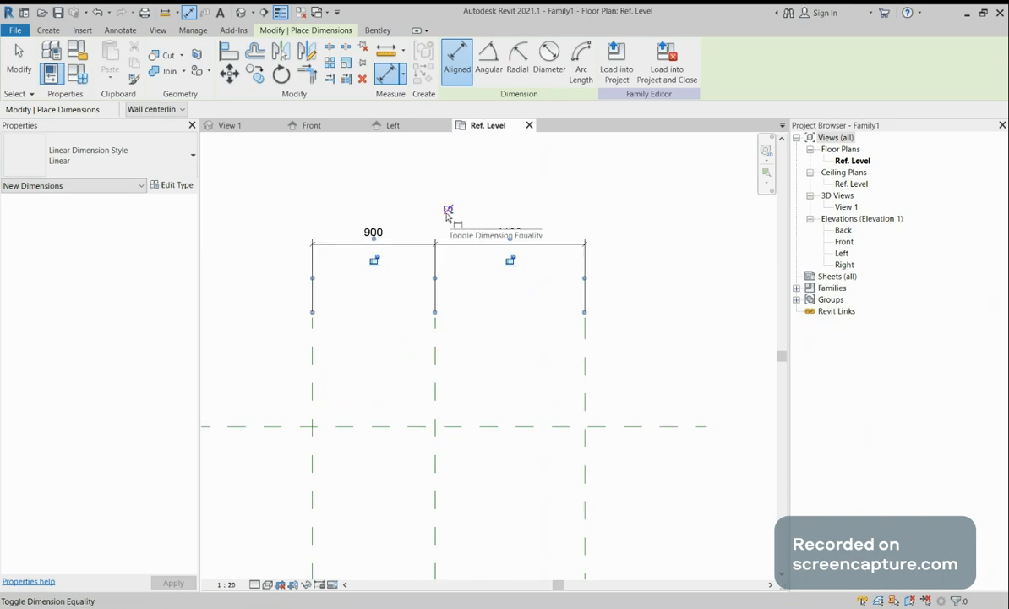
click(448, 212)
scroll(472, 205, down, 2)
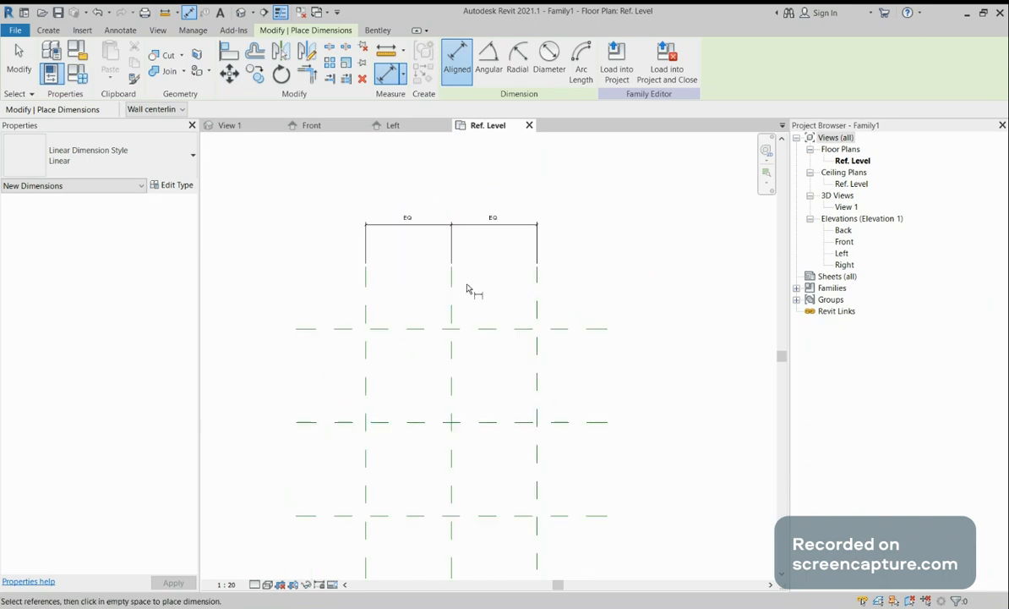
Add an overall aligned dimension between the two outer vertical reference planes, above the equal-spacing dimension
click(366, 315)
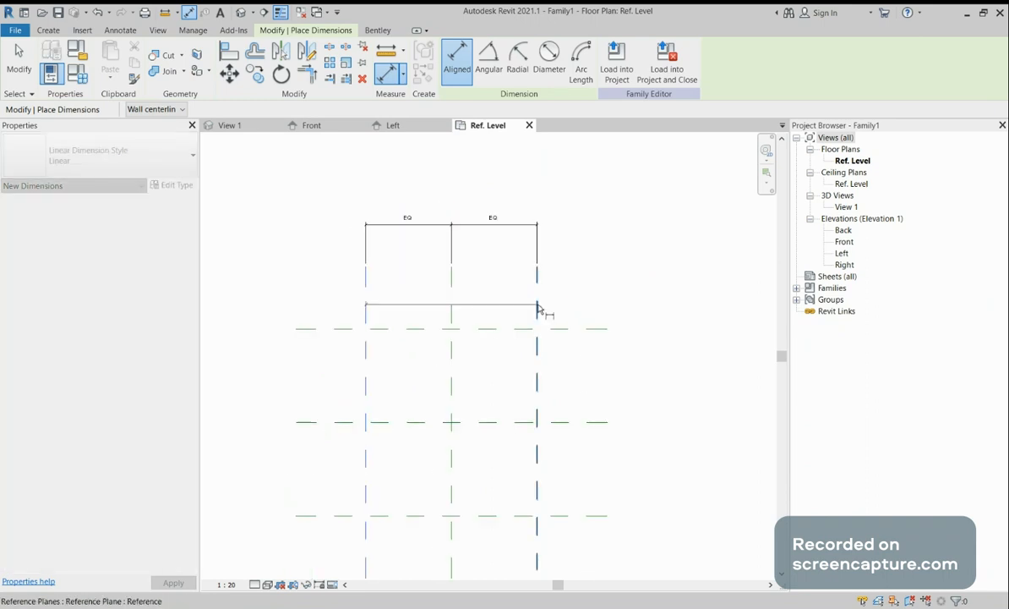
click(537, 309)
click(545, 197)
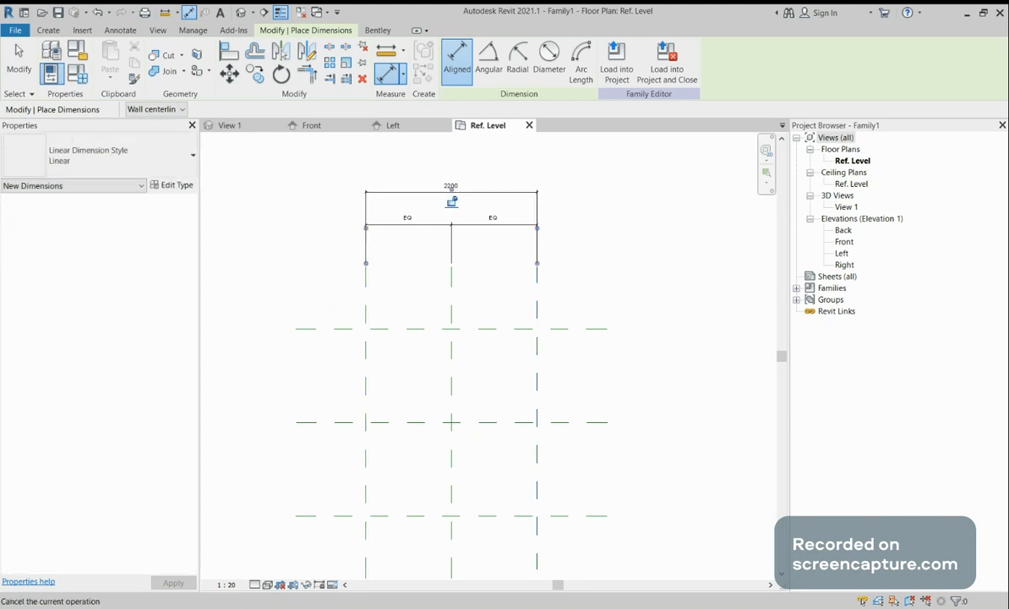
Place an aligned dimension string across the three horizontal reference planes and constrain its segments to be equal
scroll(590, 263, down, 1)
scroll(549, 270, down, 1)
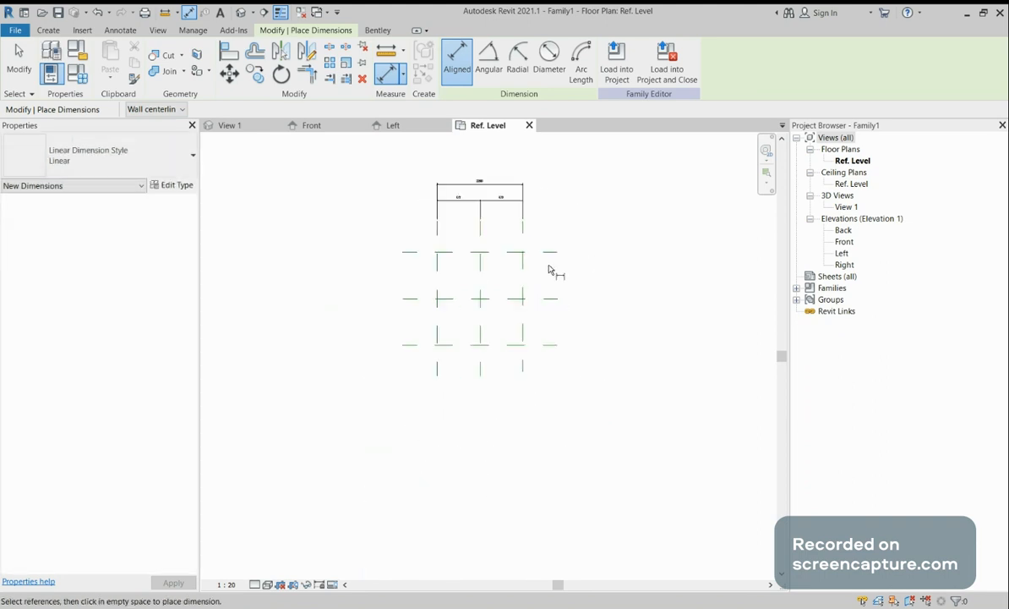
scroll(548, 270, up, 1)
click(546, 308)
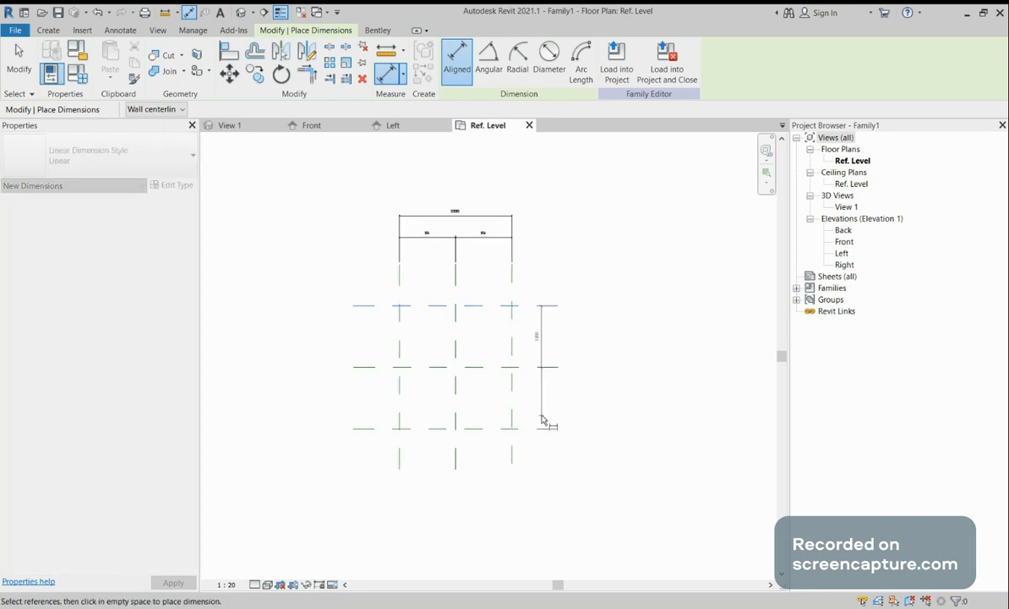
click(543, 422)
click(587, 389)
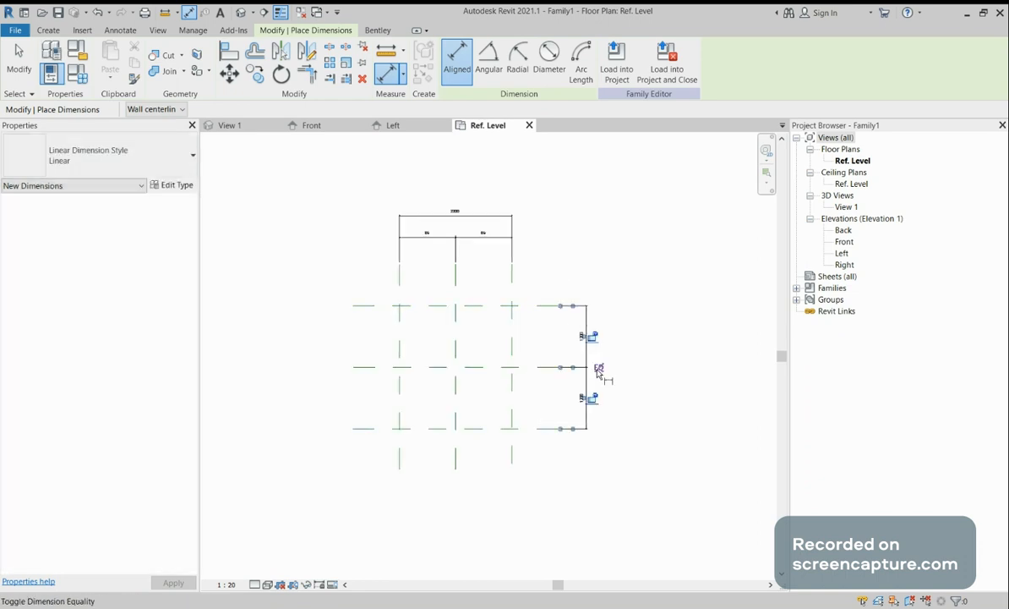
click(599, 368)
Add an overall aligned dimension between the two outer horizontal reference planes, outside the equal-spacing dimension
click(544, 306)
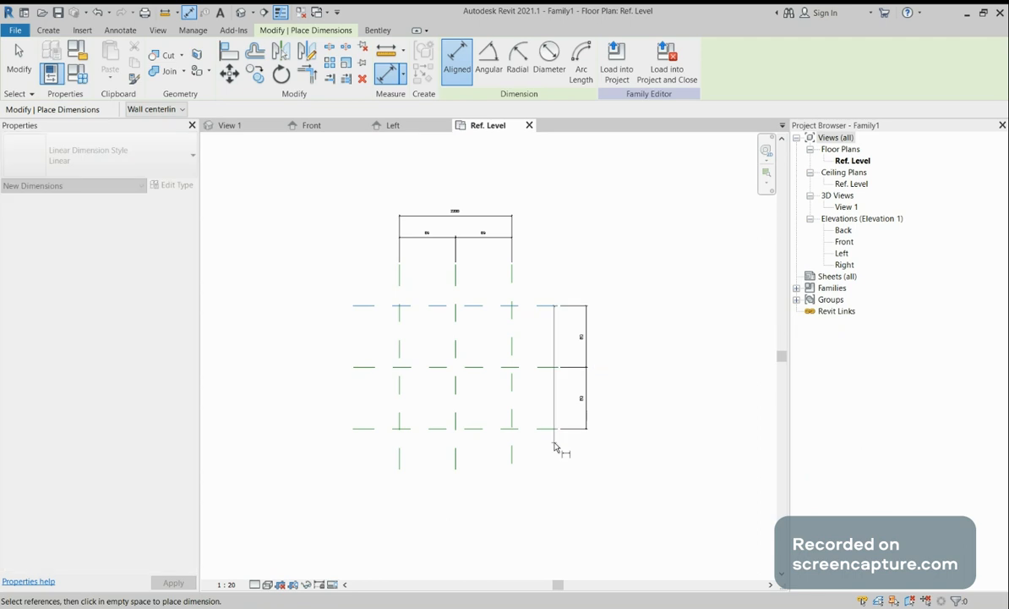
click(604, 428)
click(610, 414)
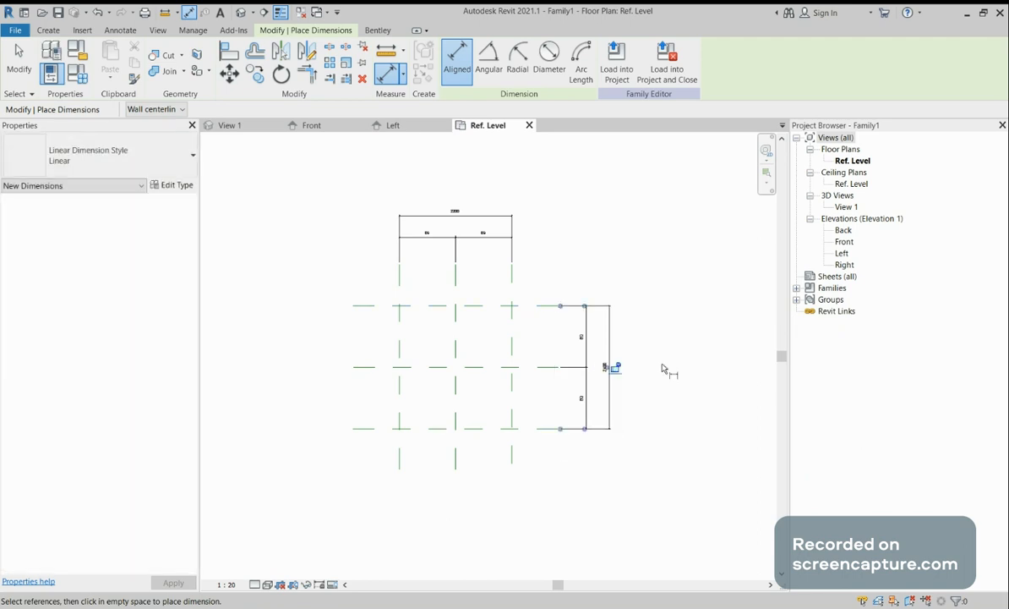
middle_drag(656, 311, 655, 349)
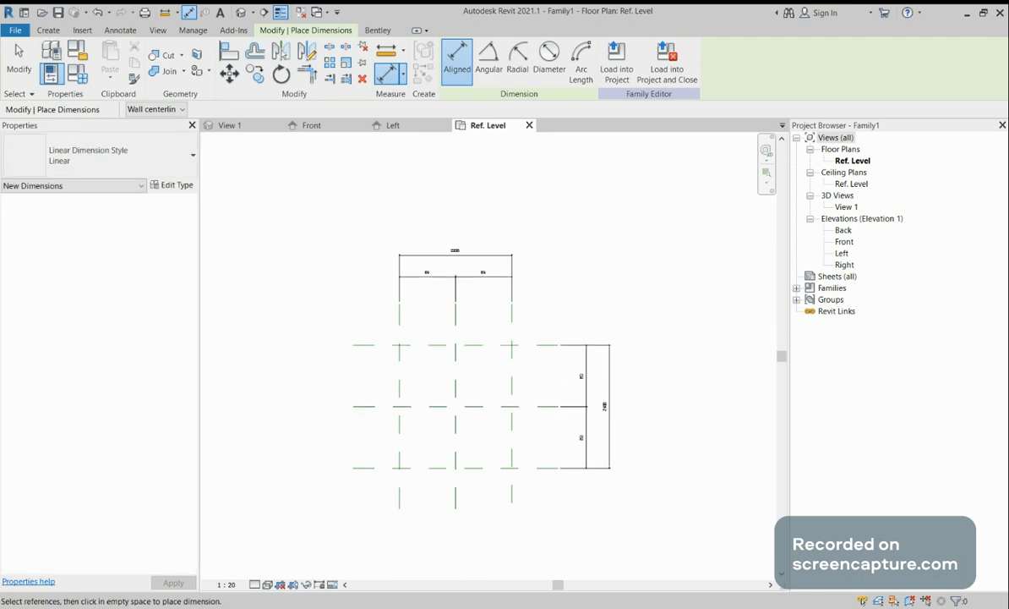
key(Escape)
Label the overall dimension between the outer vertical reference planes with a new family type parameter named Length, grouped under Dimensions
scroll(473, 270, up, 2)
scroll(473, 269, up, 1)
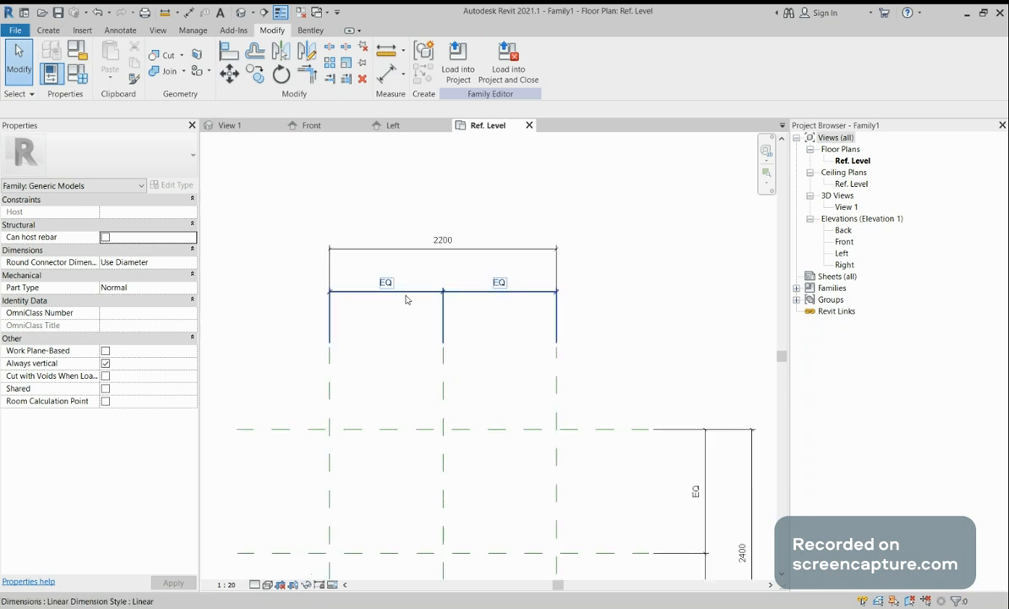
scroll(470, 255, down, 1)
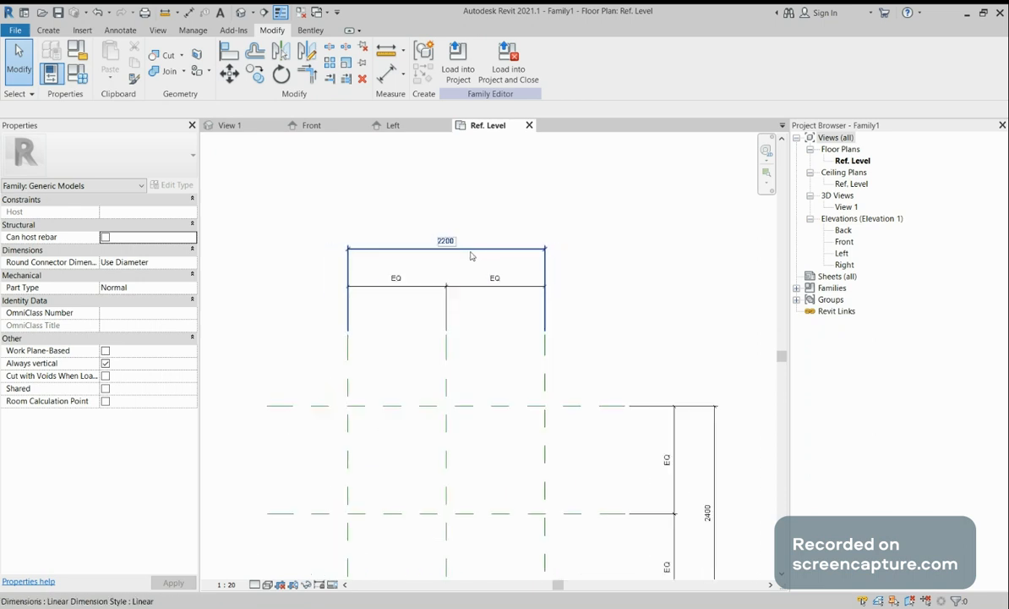
click(470, 252)
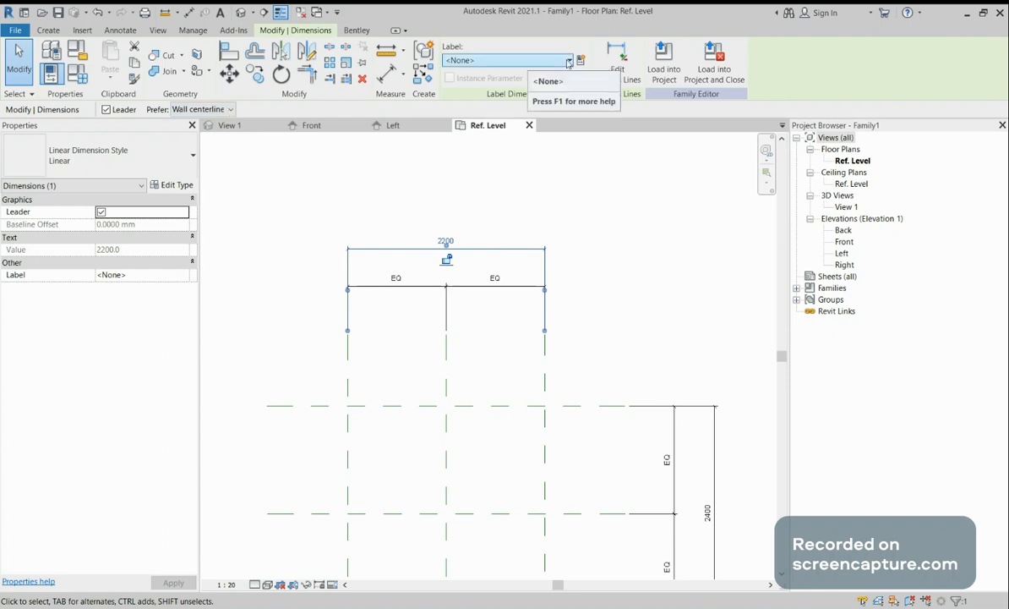
click(570, 62)
click(571, 63)
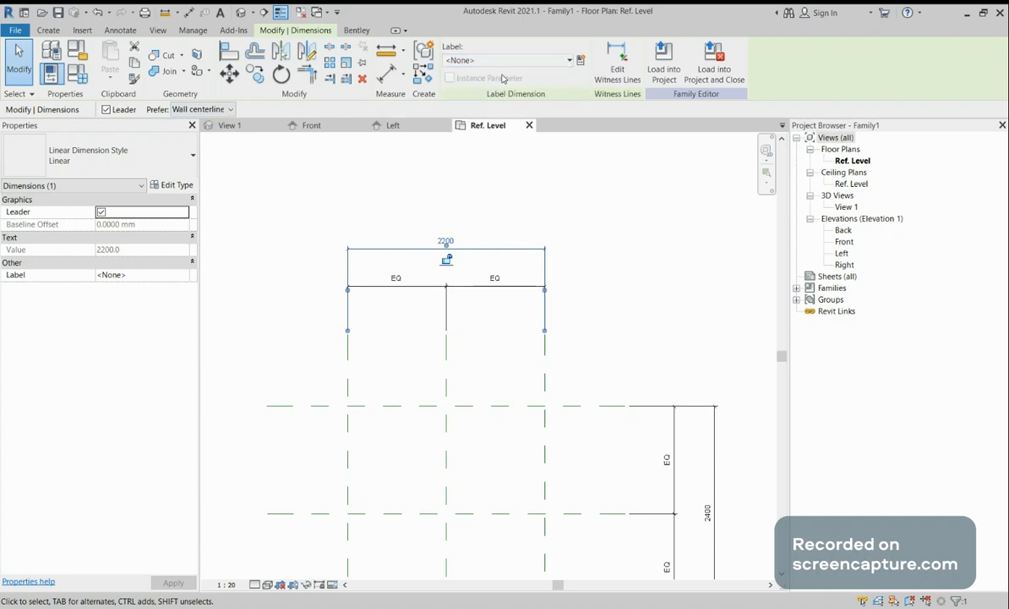
click(240, 213)
click(371, 253)
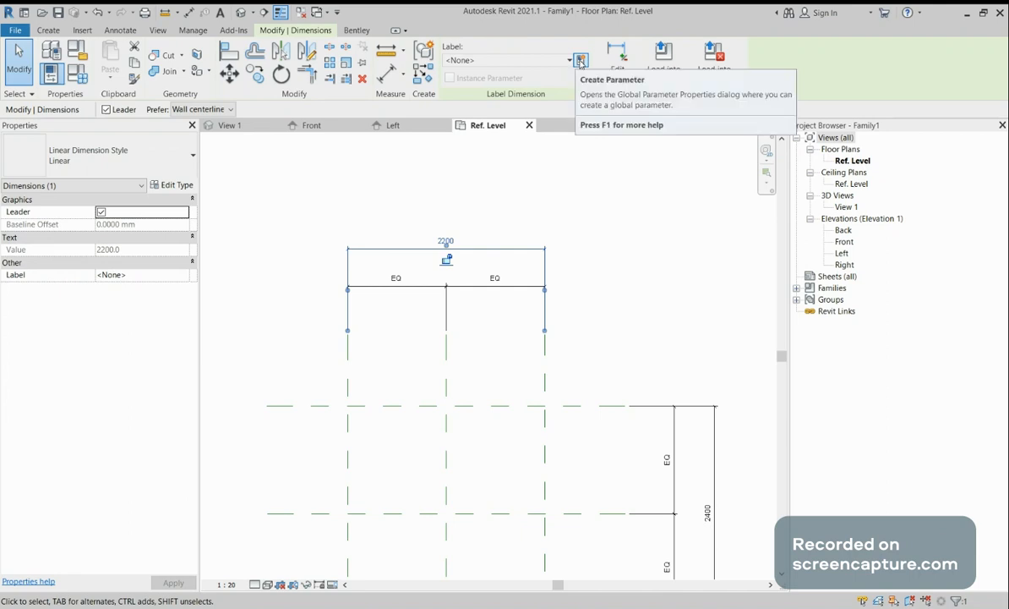
click(580, 61)
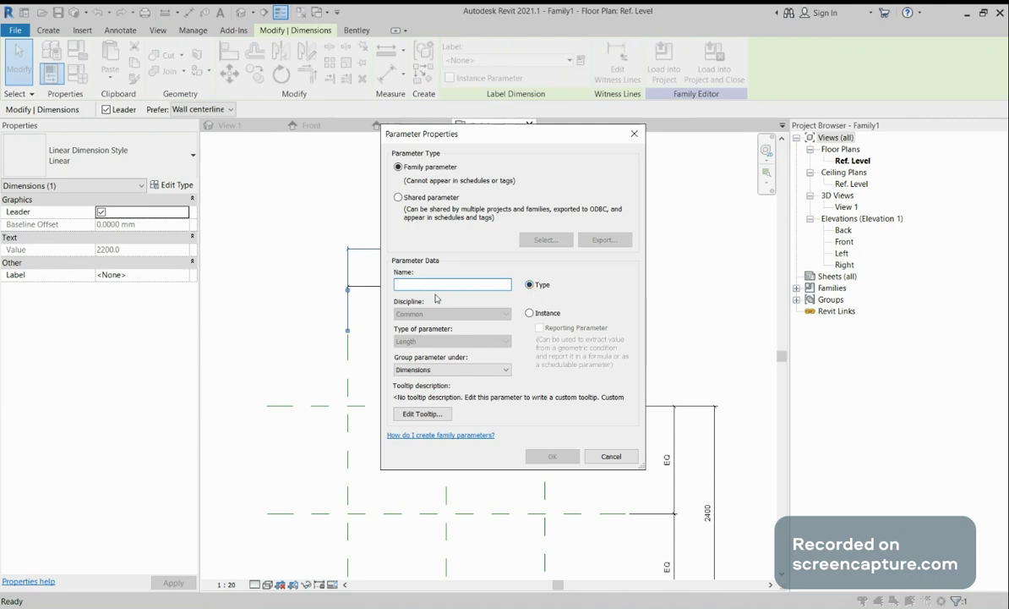
text(lengh)
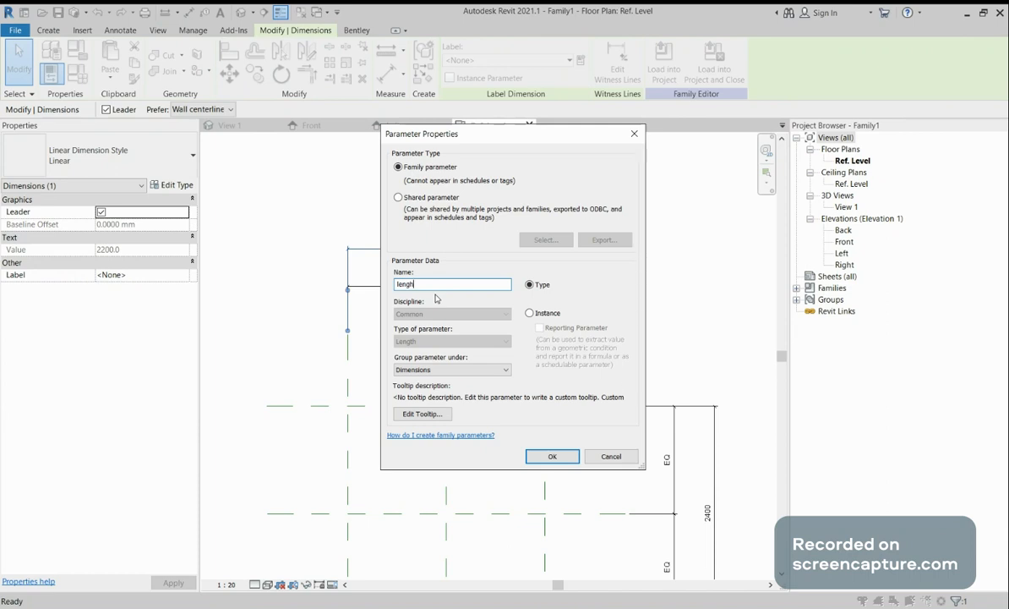
key(BackSpace)
text(t)
key(Home)
text(L)
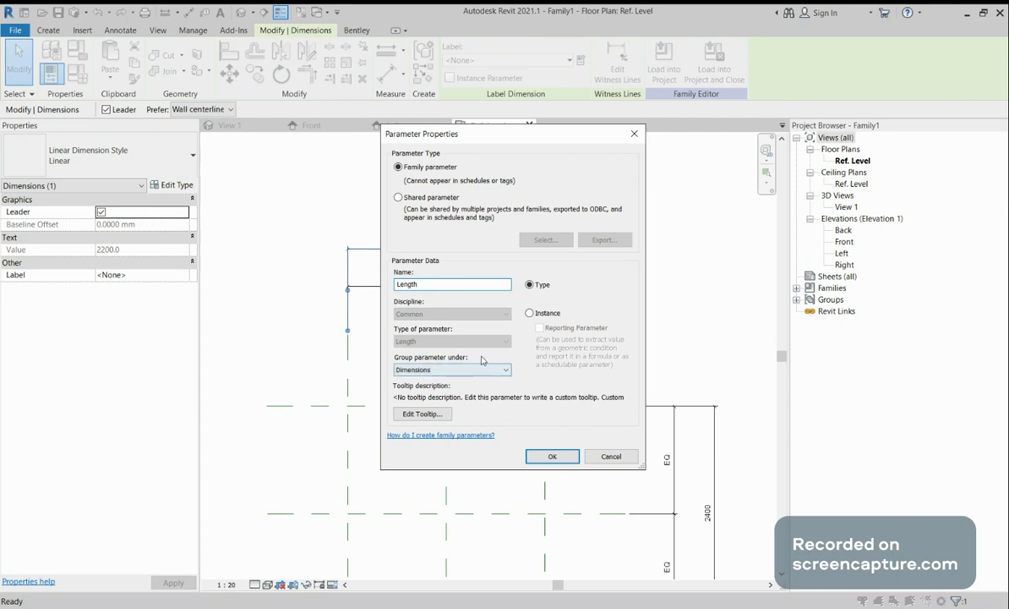
click(545, 455)
click(623, 290)
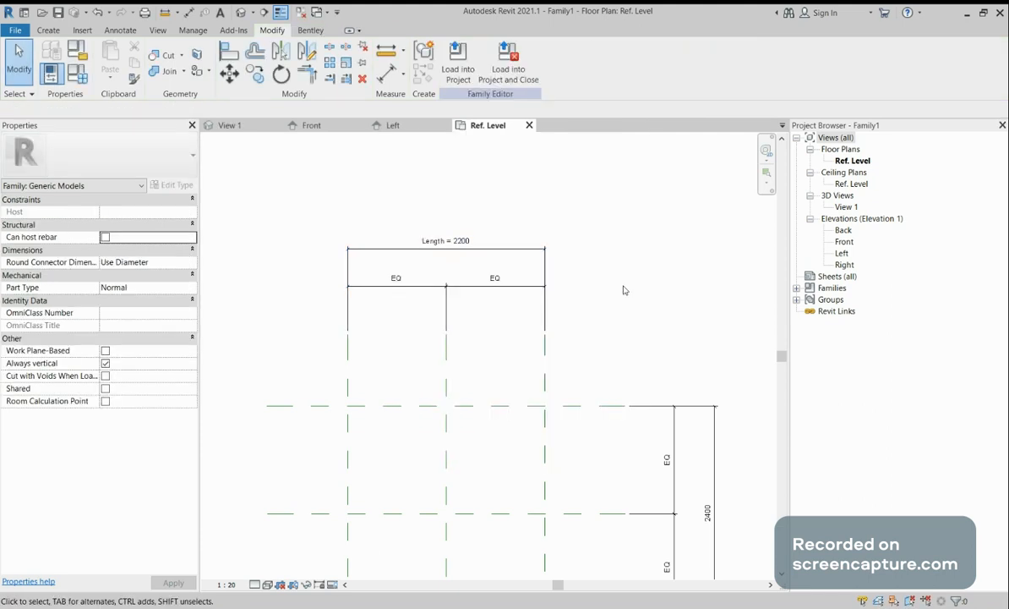
Set the Length dimension above the vertical reference planes to 2300 directly in the plan view
scroll(624, 290, down, 2)
middle_drag(624, 290, 608, 217)
scroll(525, 201, up, 1)
click(527, 184)
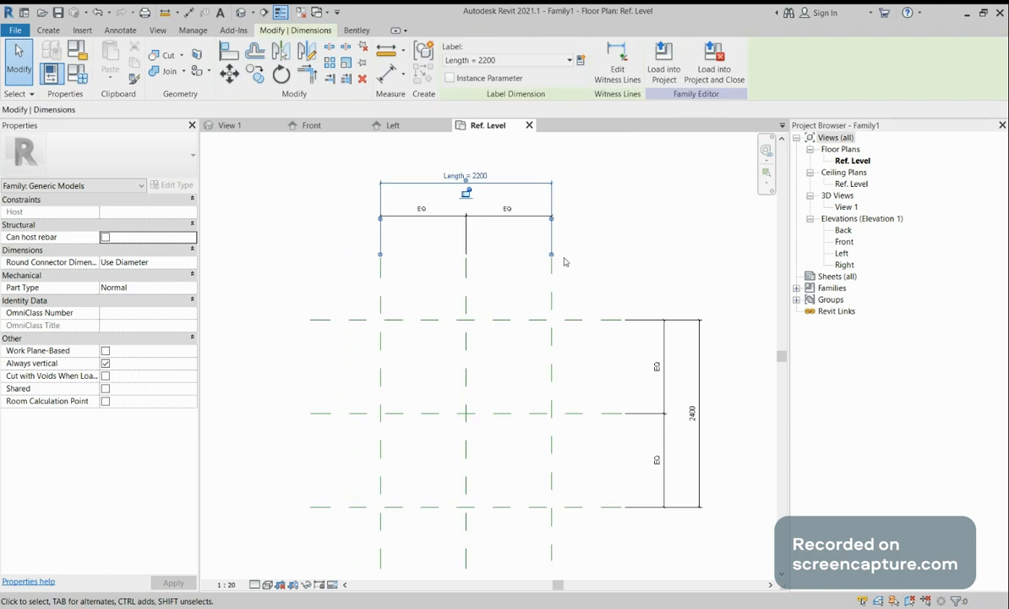
drag(552, 255, 552, 257)
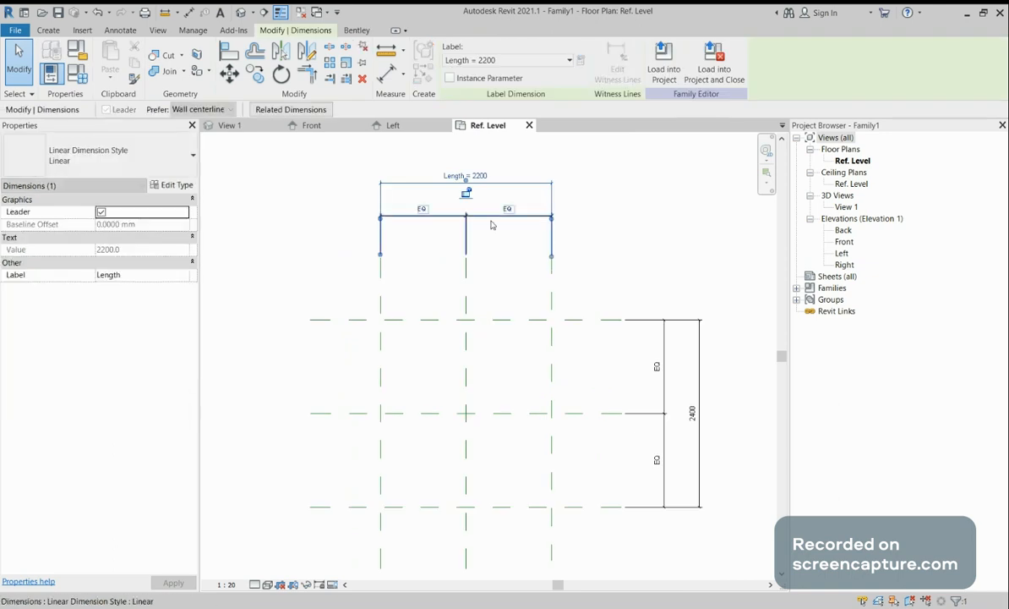
click(466, 245)
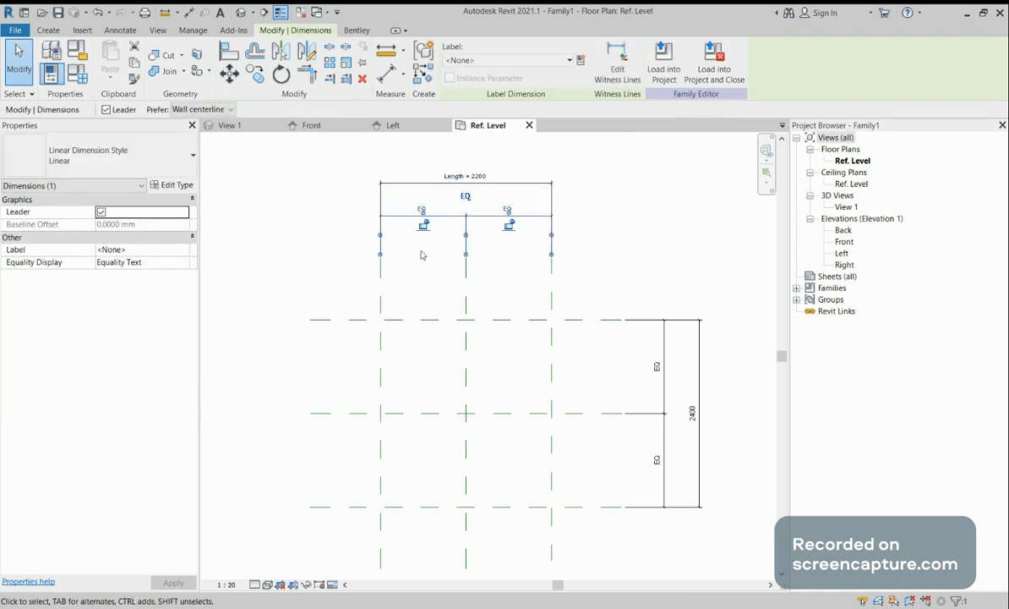
click(423, 254)
double_click(481, 176)
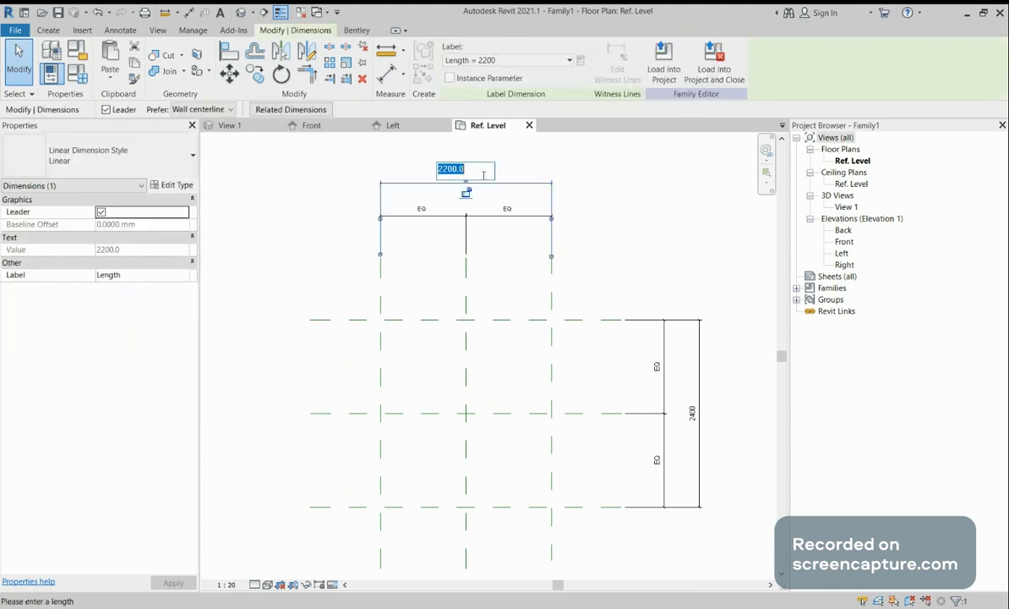
text(2300)
click(649, 242)
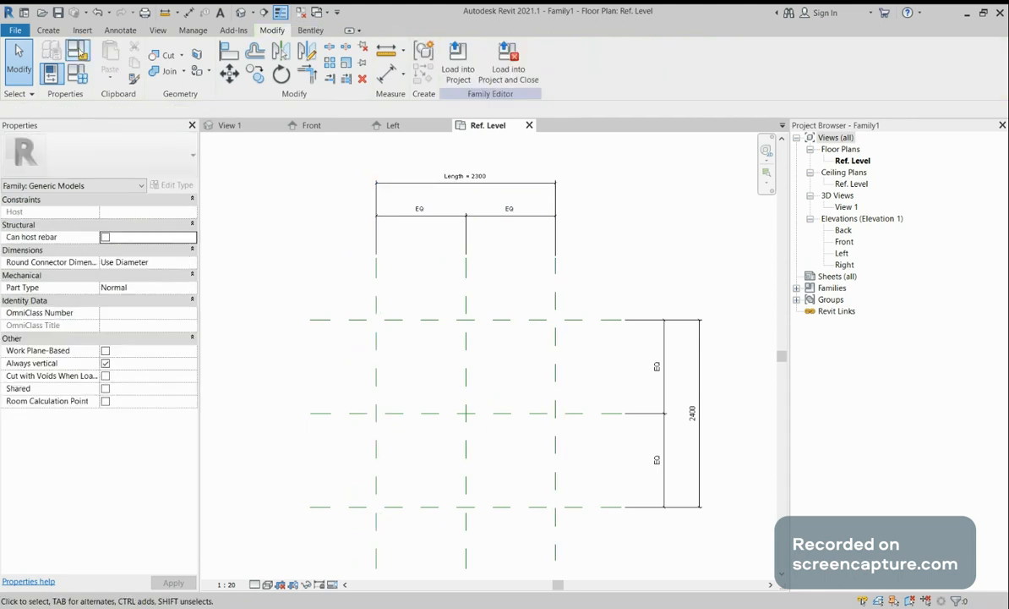
Set the Length parameter to 2550 in the Family Types dialog and apply it
click(79, 51)
click(478, 137)
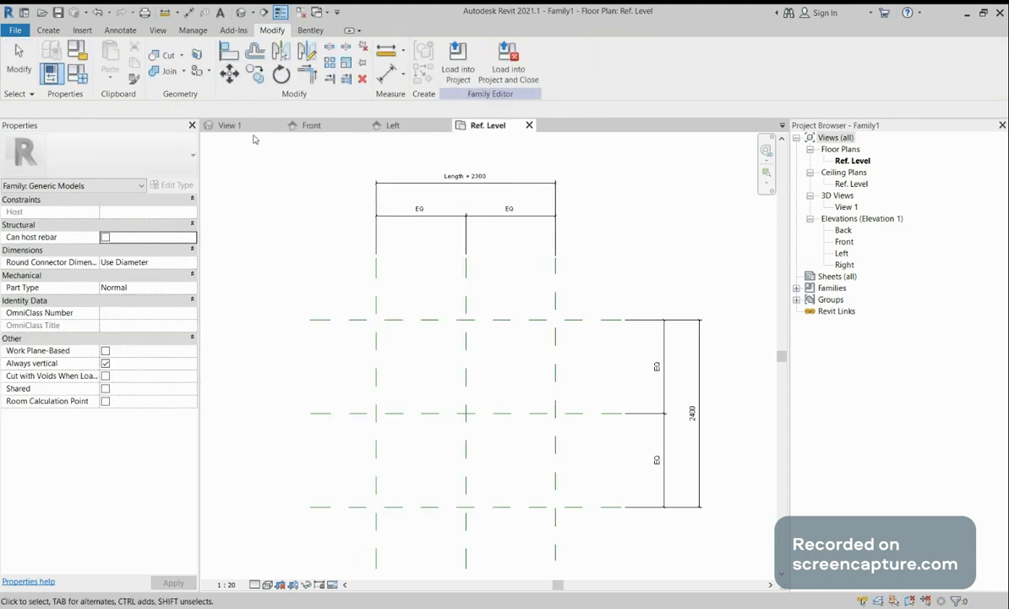
click(87, 75)
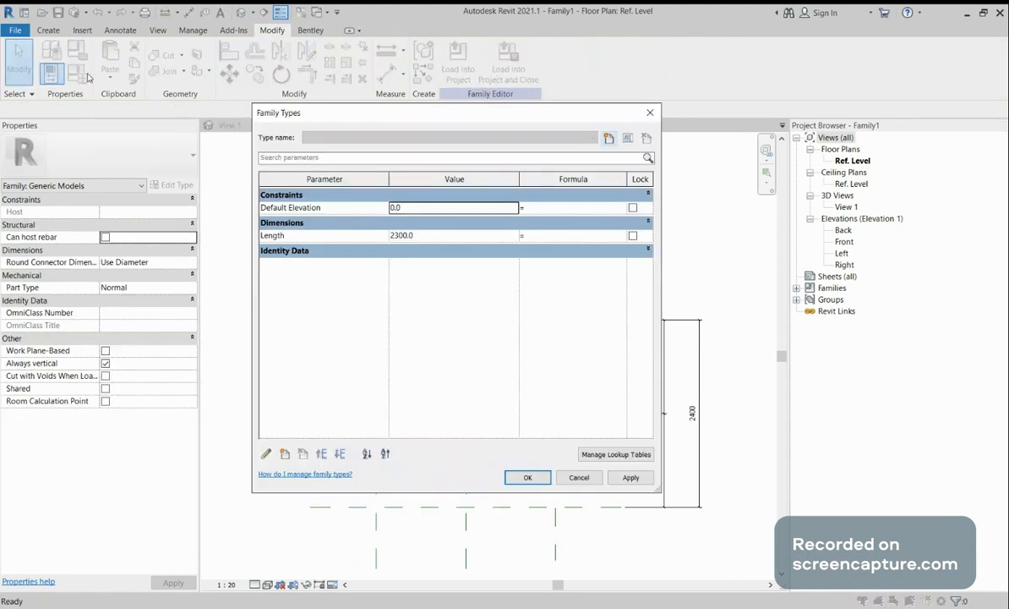
click(428, 237)
drag(467, 118, 239, 130)
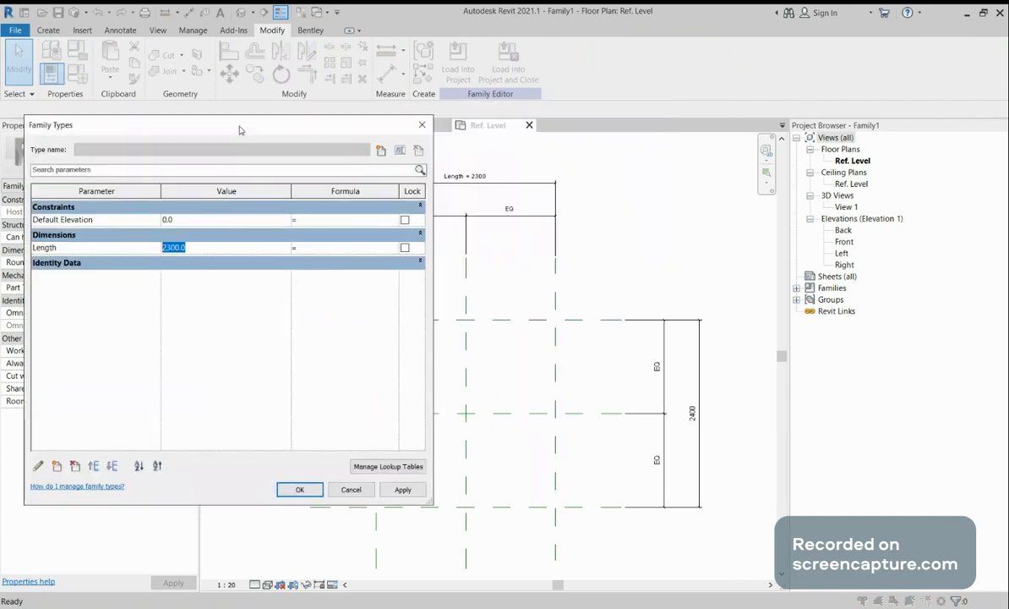
text(2550)
key(Tab)
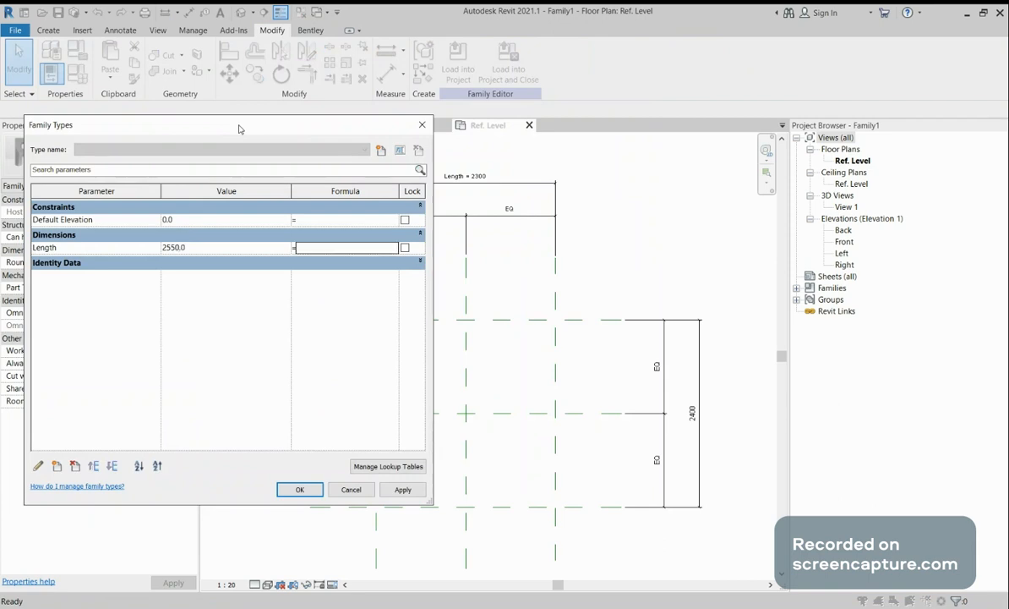
click(398, 491)
key(Escape)
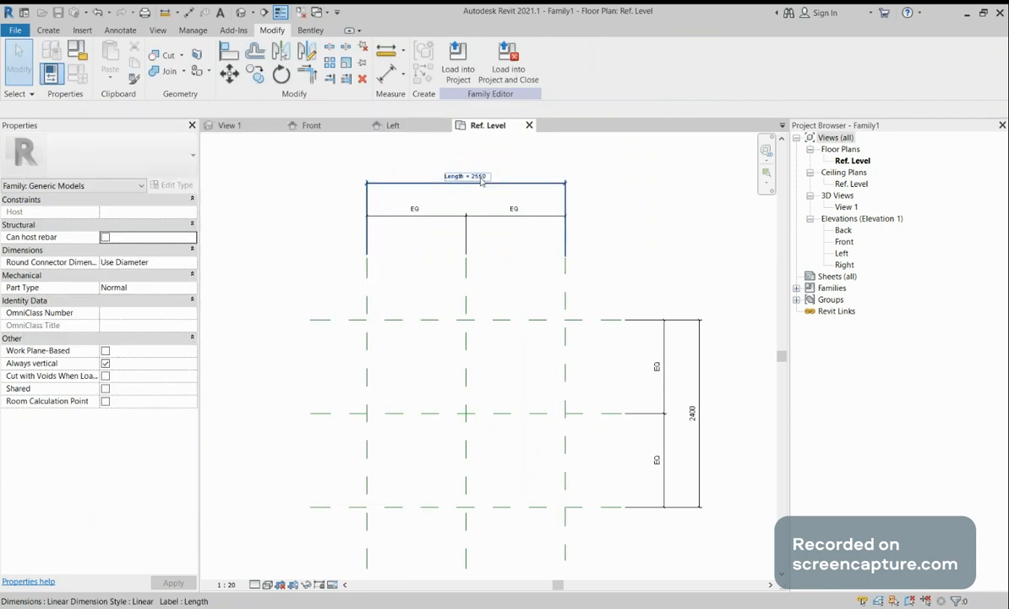
Label the overall dimension between the outer horizontal reference planes with a new family type parameter named Width, grouped under Dimensions
scroll(604, 240, down, 1)
mouse_move(604, 240)
middle_down()
mouse_move(524, 229)
mouse_move(584, 249)
middle_up()
scroll(541, 247, down, 1)
scroll(541, 247, up, 1)
click(584, 249)
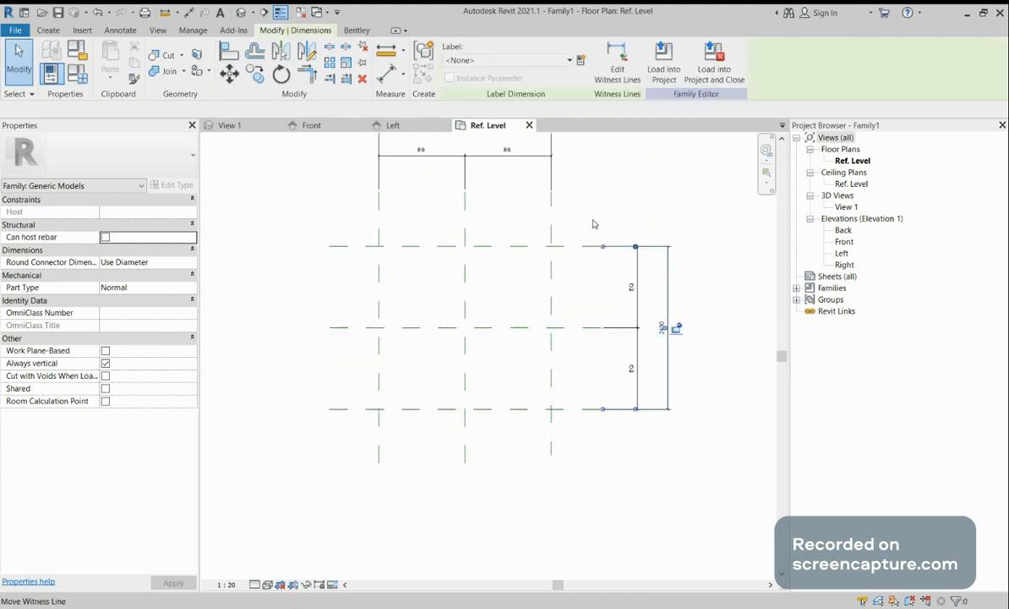
click(581, 62)
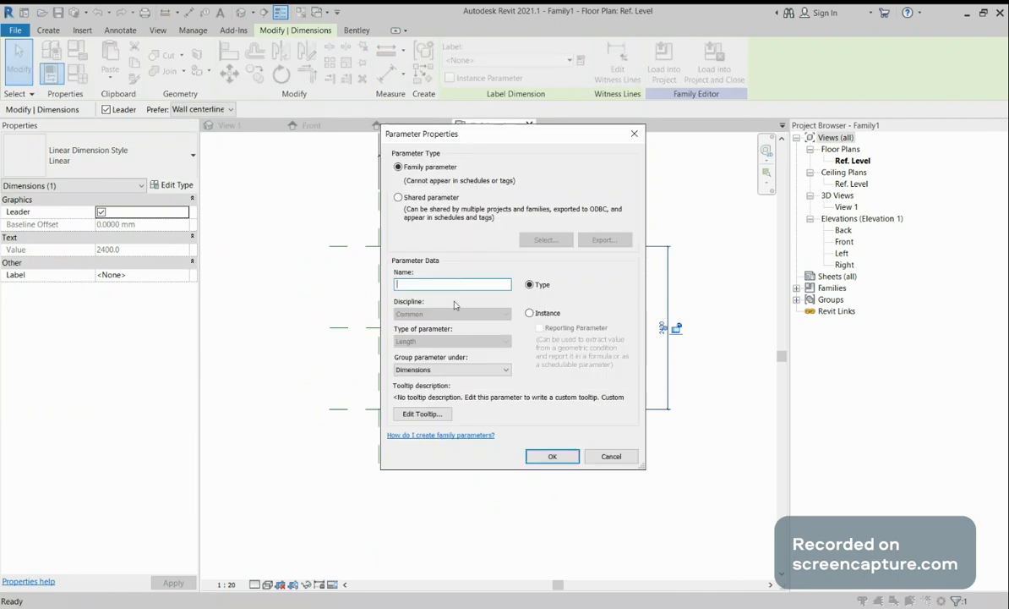
text(Width)
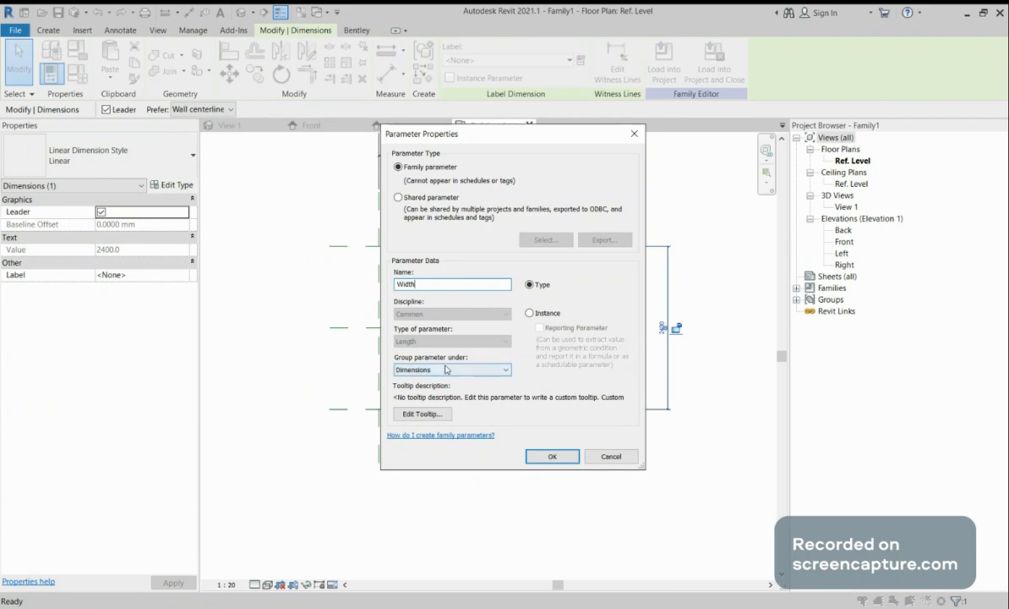
click(540, 461)
click(602, 483)
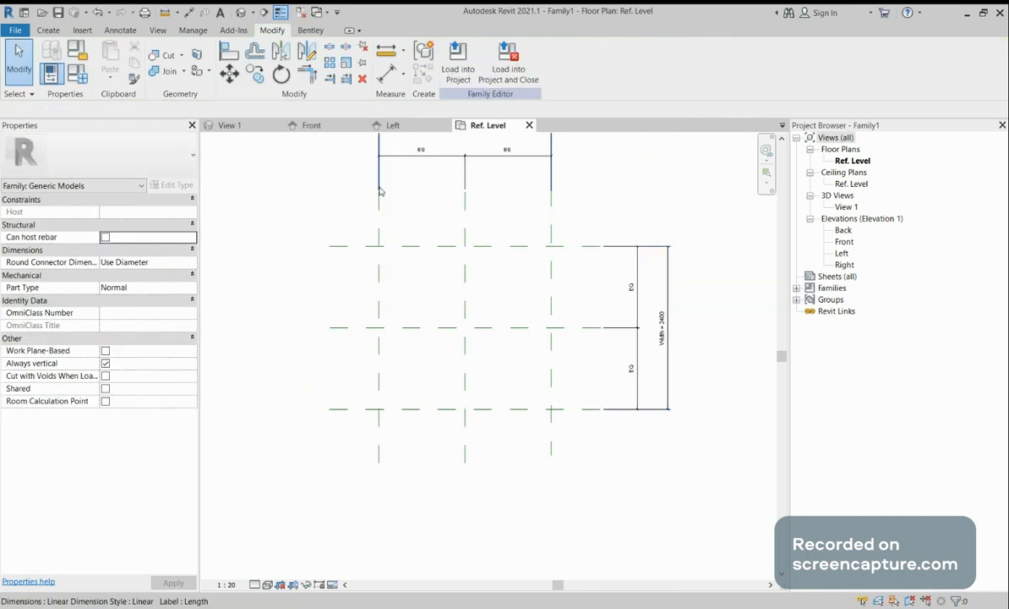
Create an extrusion from a rectangle about 2000 by 2000 mm sketched inside the outer reference planes
click(49, 30)
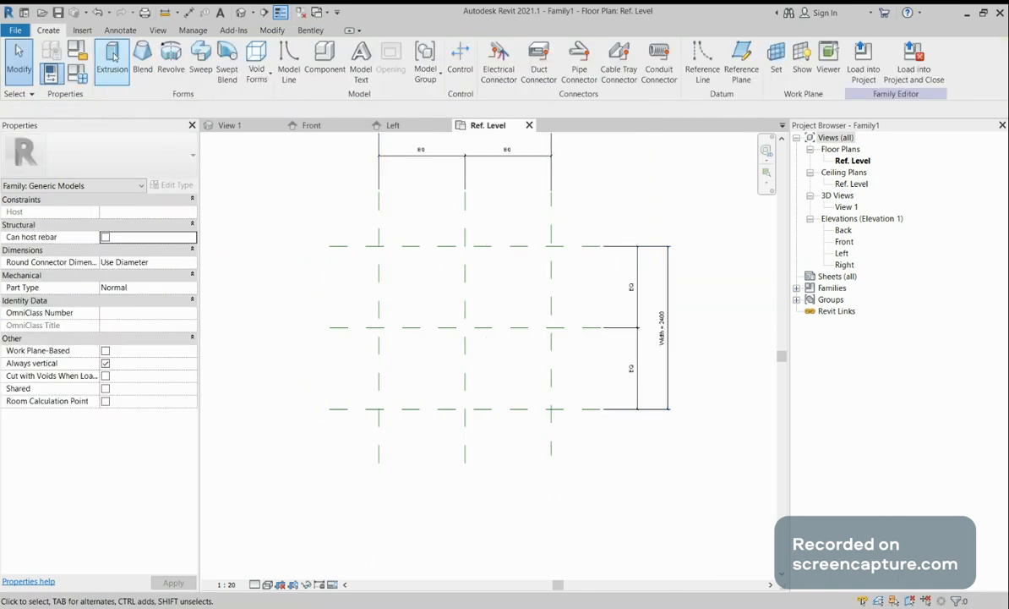
click(114, 55)
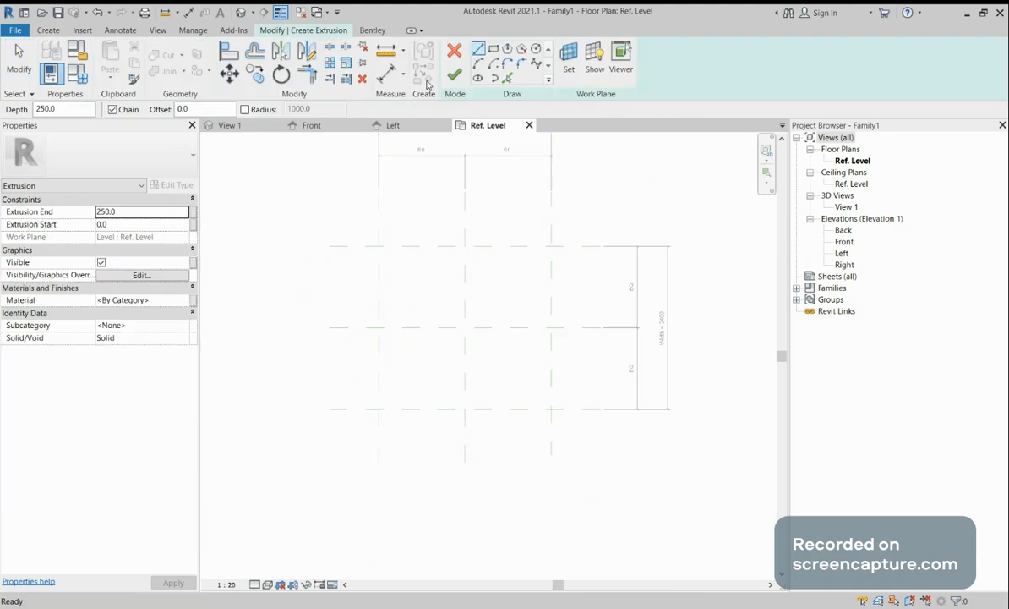
click(492, 51)
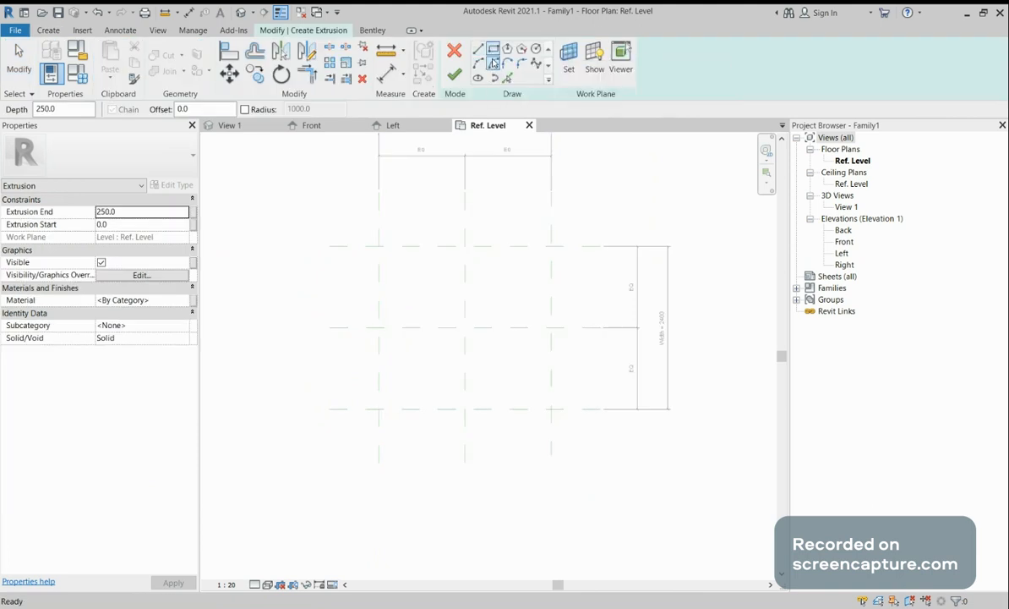
click(400, 257)
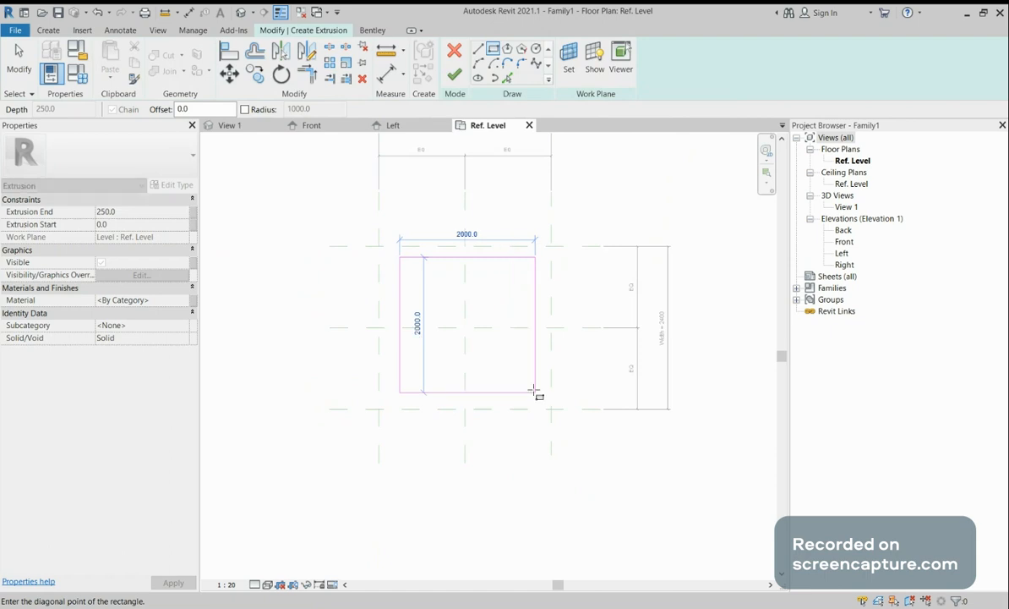
click(534, 392)
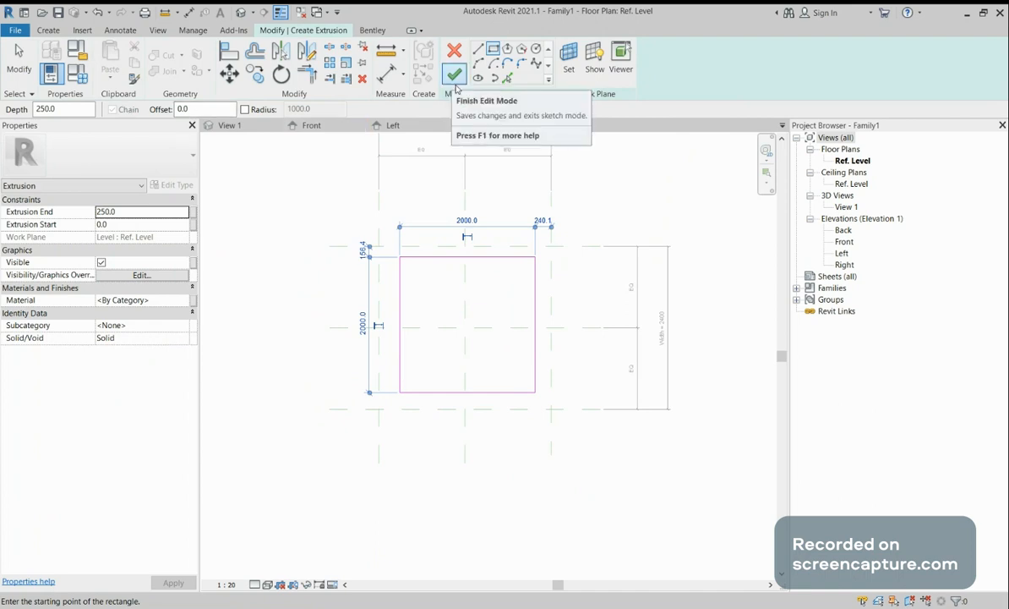
click(455, 78)
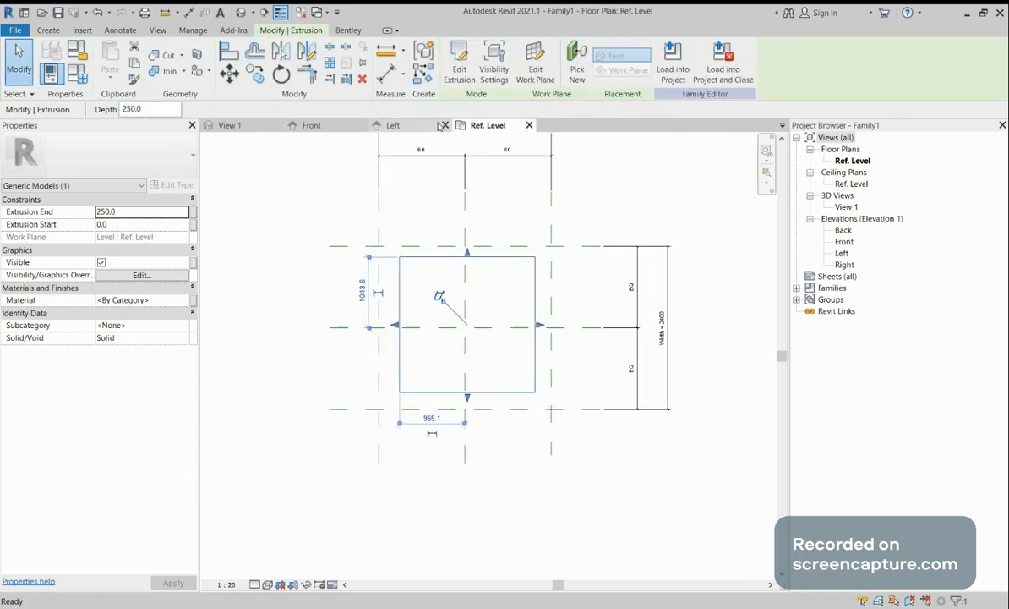
click(296, 234)
Align the extrusion's upper edge to the upper horizontal reference plane and lock the alignment
middle_drag(460, 334, 504, 368)
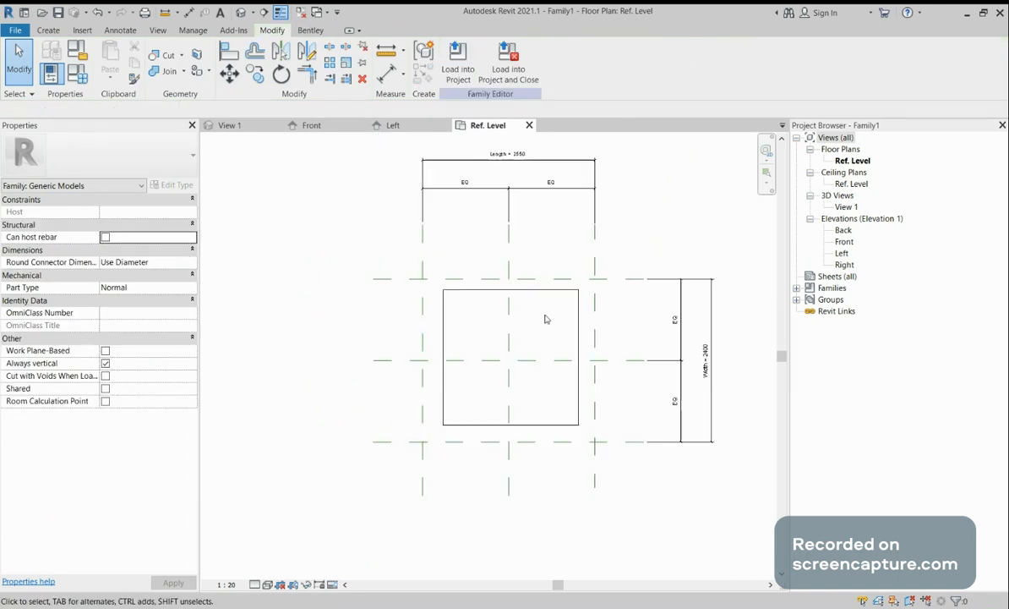
middle_drag(546, 319, 528, 325)
click(536, 300)
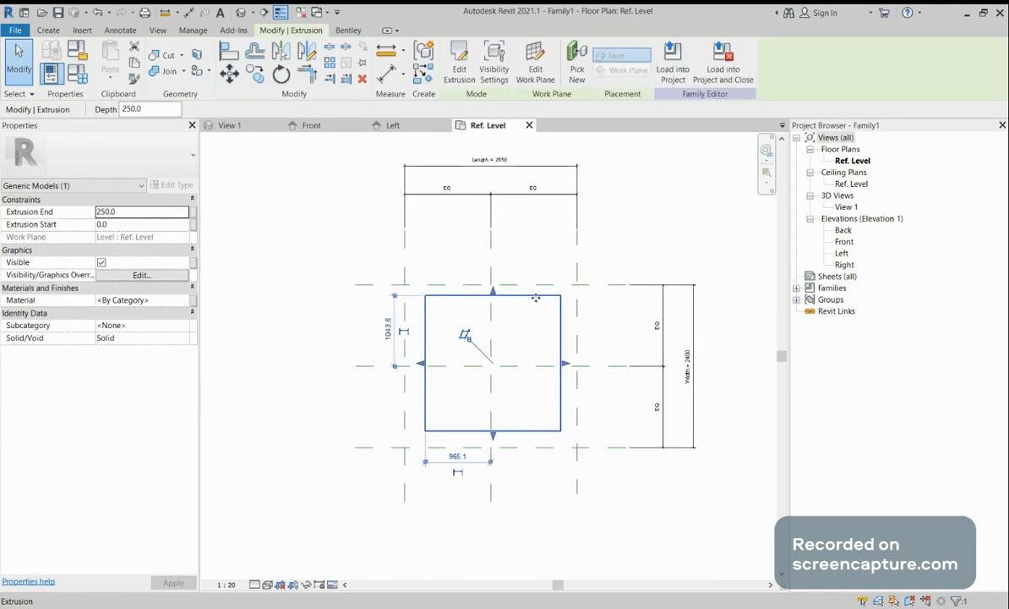
key(Escape)
key(a)
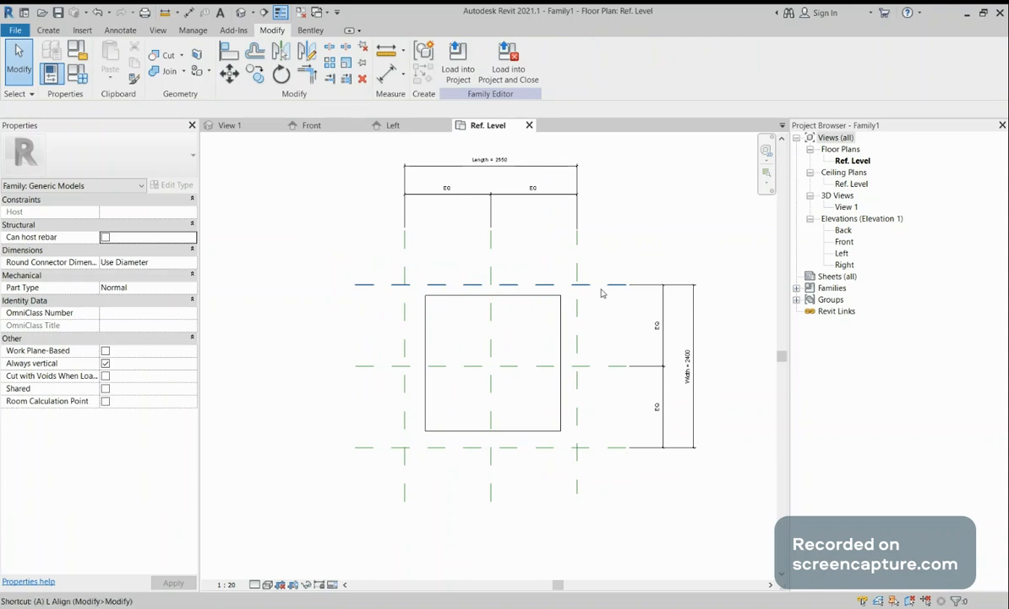
key(l)
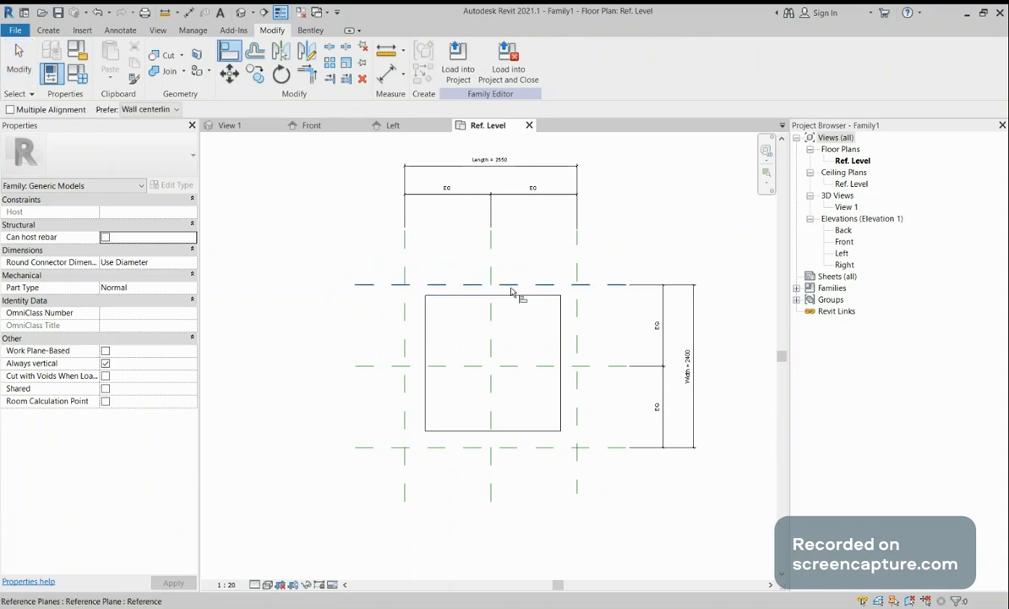
click(510, 288)
click(510, 295)
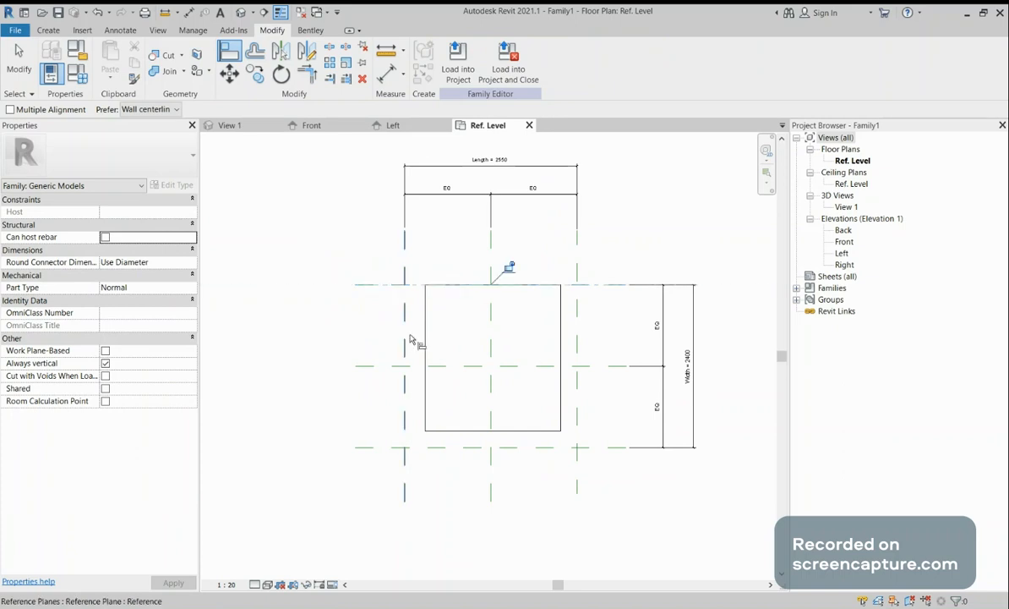
click(508, 268)
Align the extrusion's left and lower edges to the matching outer reference planes and lock the alignments
click(405, 335)
click(424, 338)
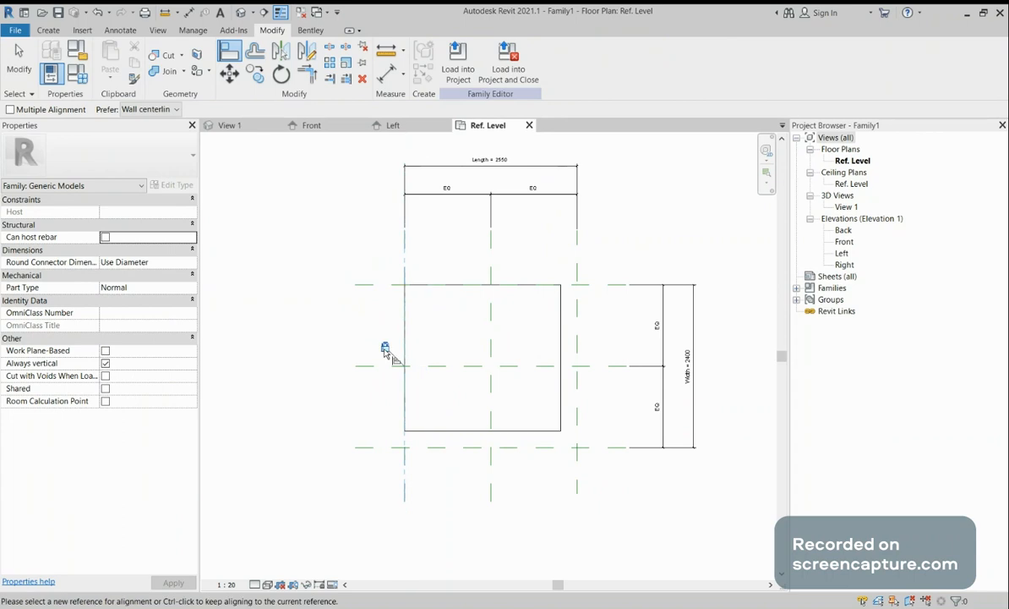
middle_drag(436, 411, 403, 310)
click(407, 346)
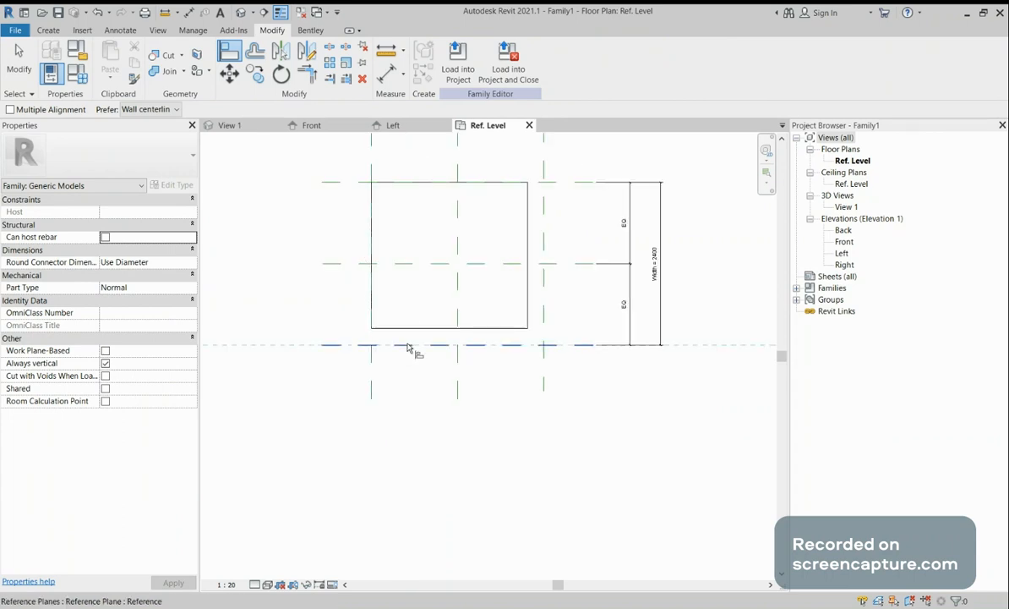
click(431, 331)
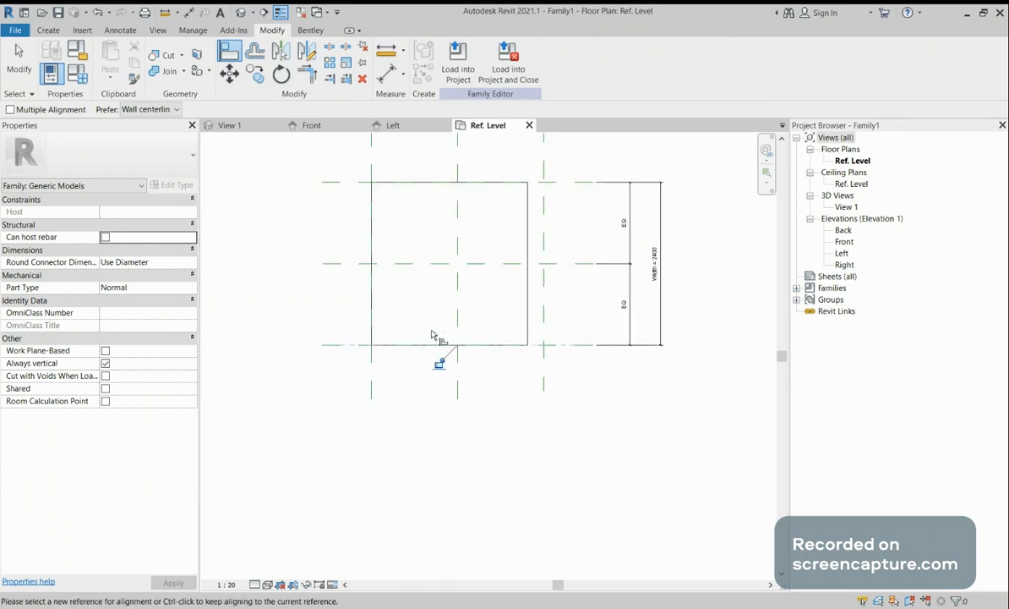
Align the extrusion's right edge to the right vertical reference plane and lock the alignment
click(530, 310)
click(529, 311)
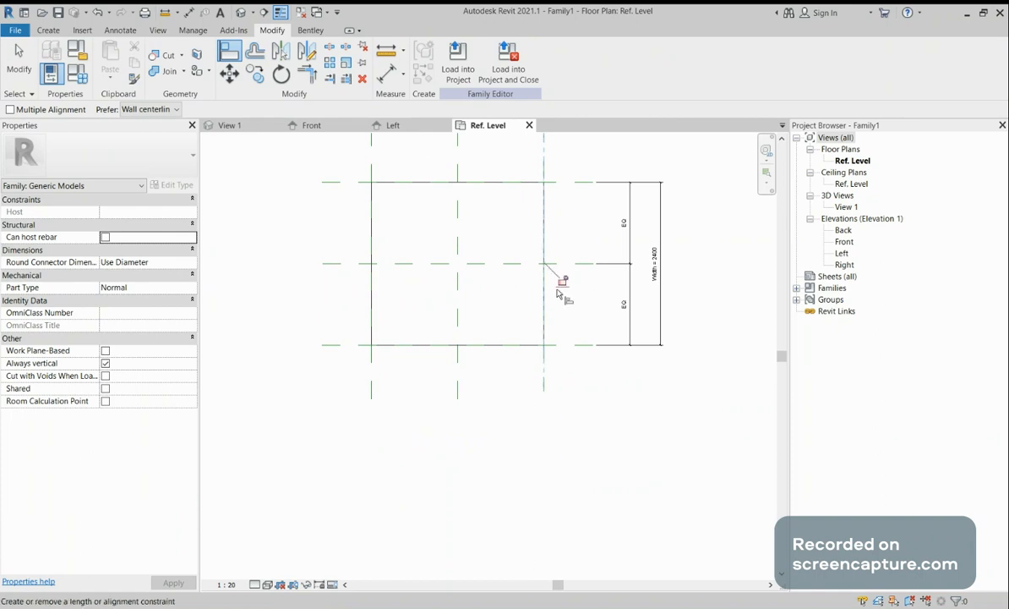
click(559, 287)
click(277, 258)
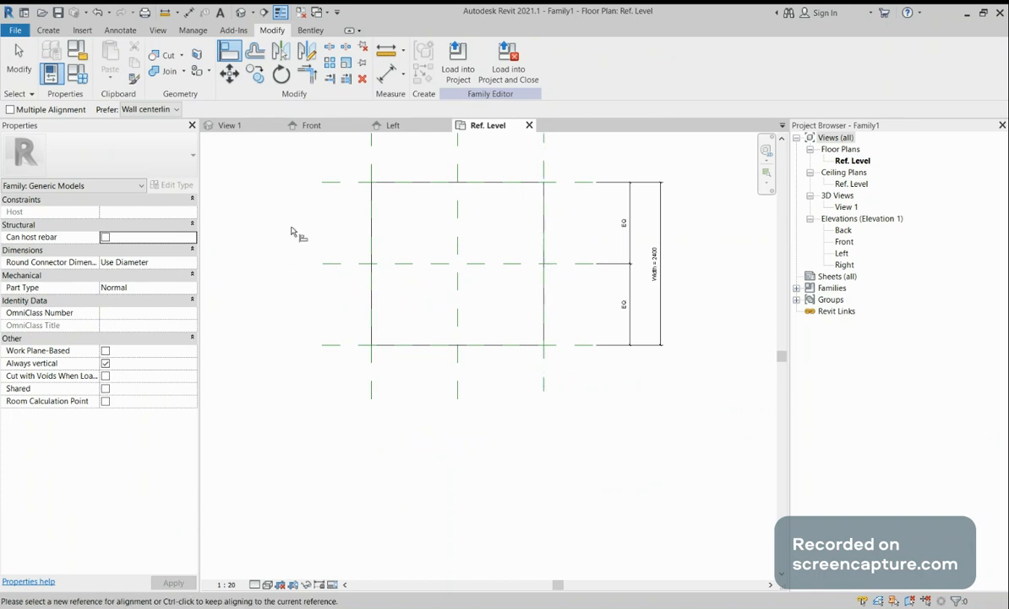
Set both the Width and Length parameters to 1000 in the Family Types dialog and apply them
scroll(433, 206, down, 1)
middle_drag(433, 206, 408, 289)
scroll(406, 290, up, 2)
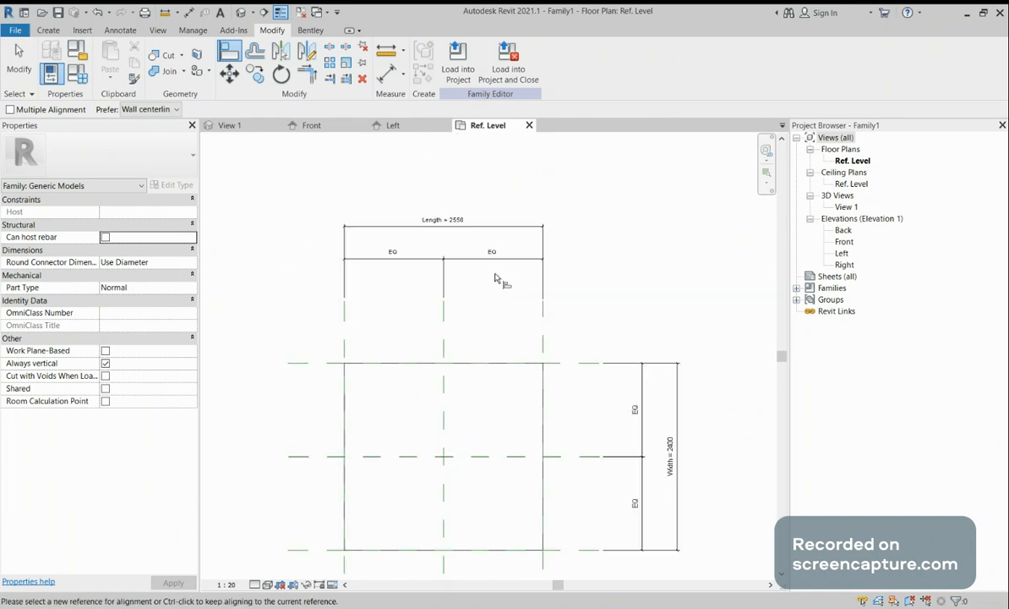
scroll(470, 286, down, 1)
middle_drag(470, 286, 520, 246)
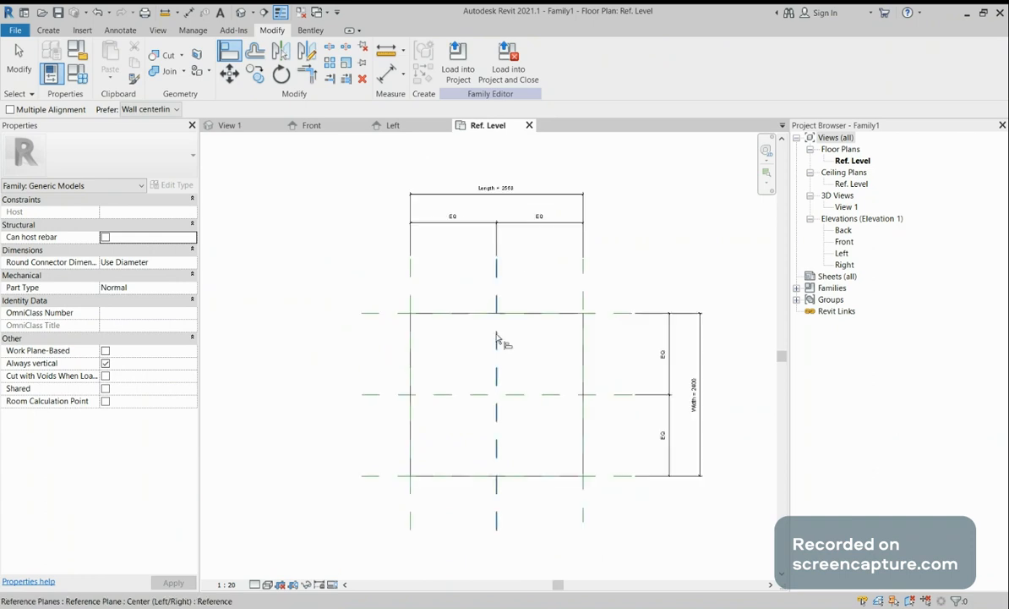
click(78, 76)
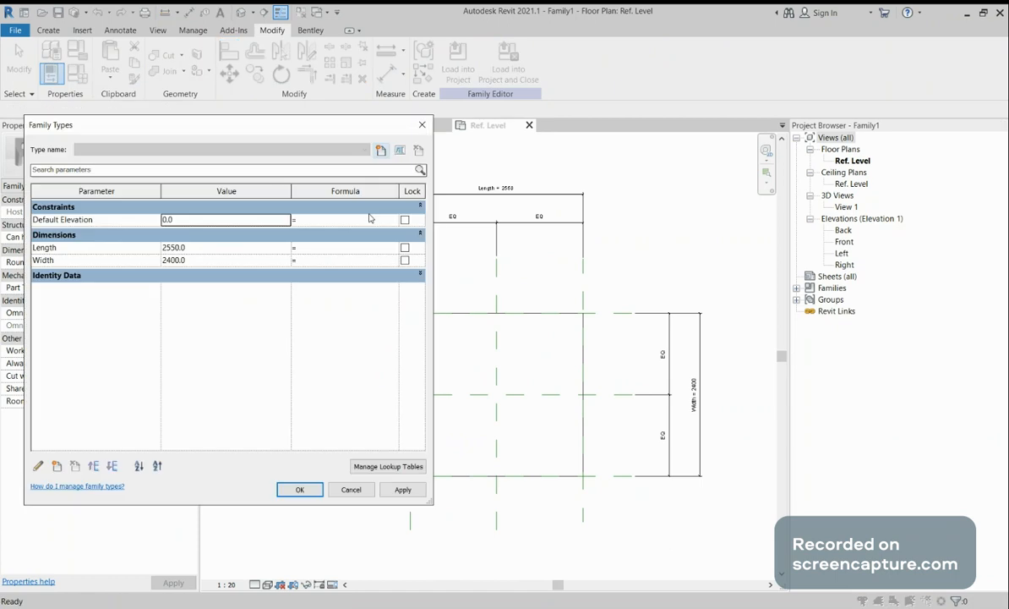
drag(433, 333, 398, 332)
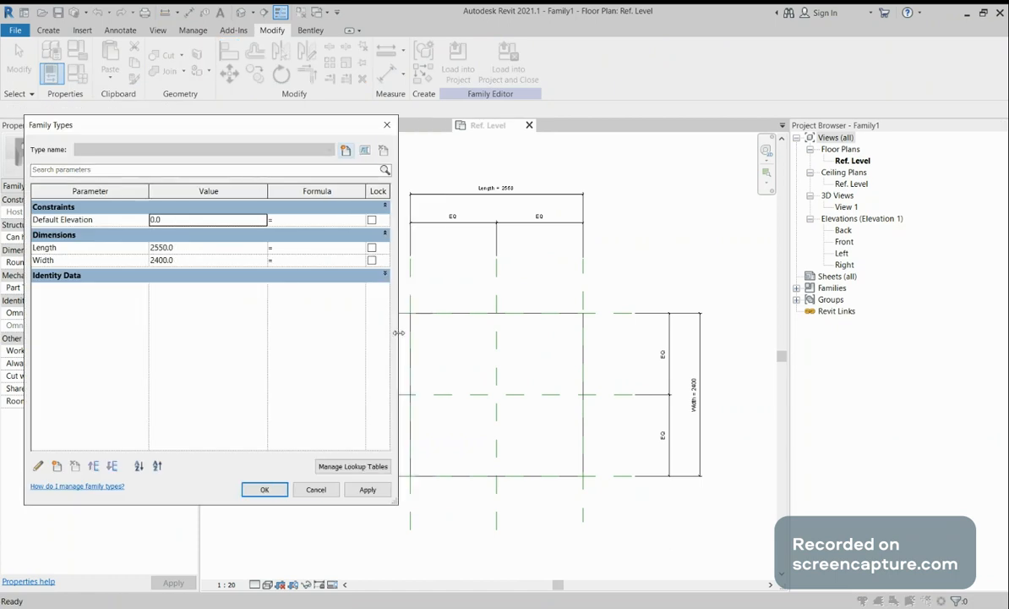
click(195, 261)
drag(195, 261, 125, 269)
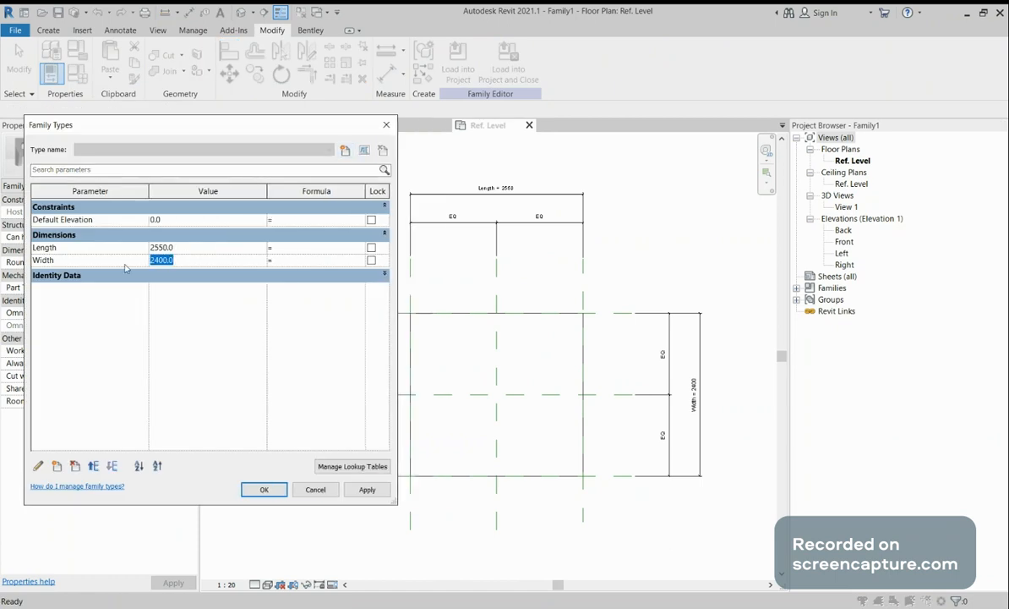
text(1000)
click(194, 249)
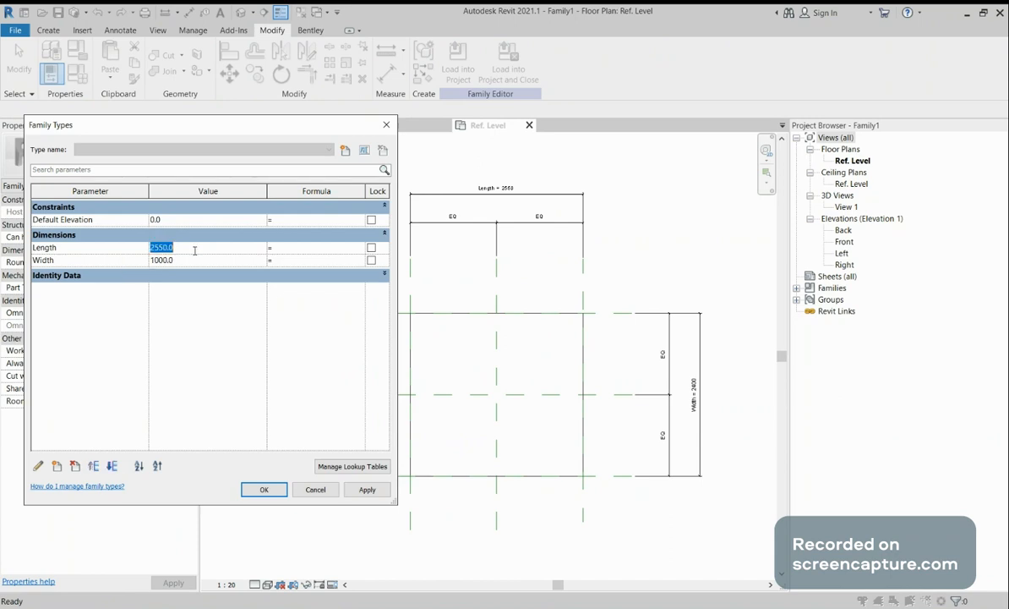
text(1000)
click(372, 493)
click(682, 287)
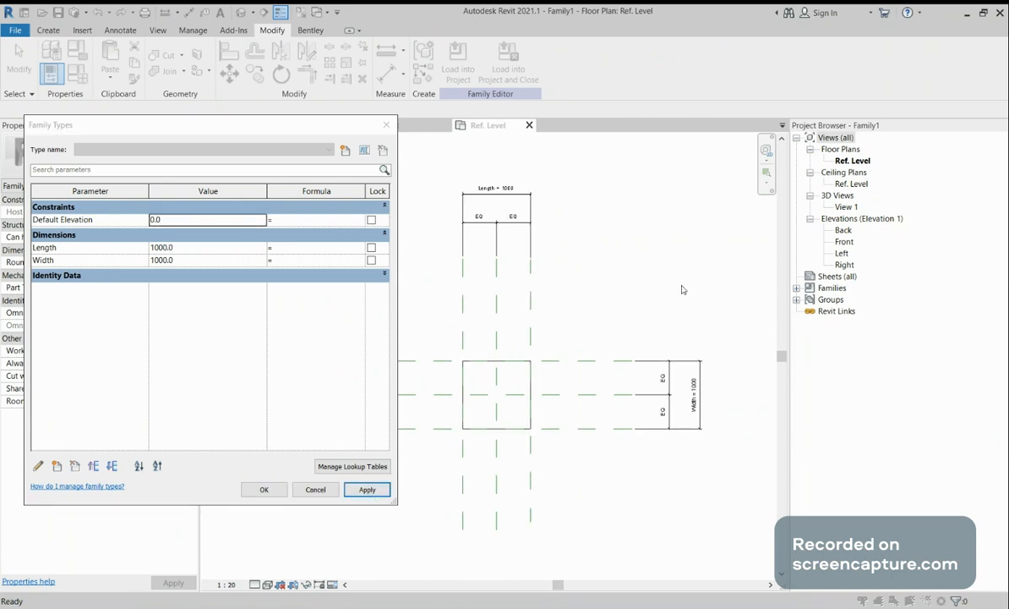
Set the Length parameter to 2500 and the Width parameter to 1500 and accept the family types
click(108, 247)
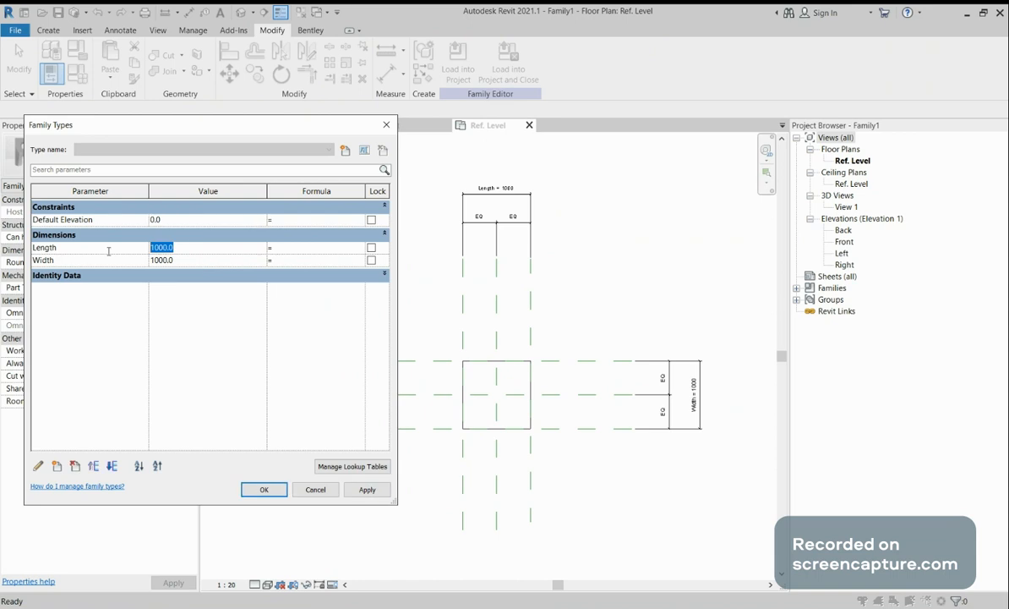
text(2500)
click(199, 259)
text(1500)
click(269, 490)
key(a)
key(l)
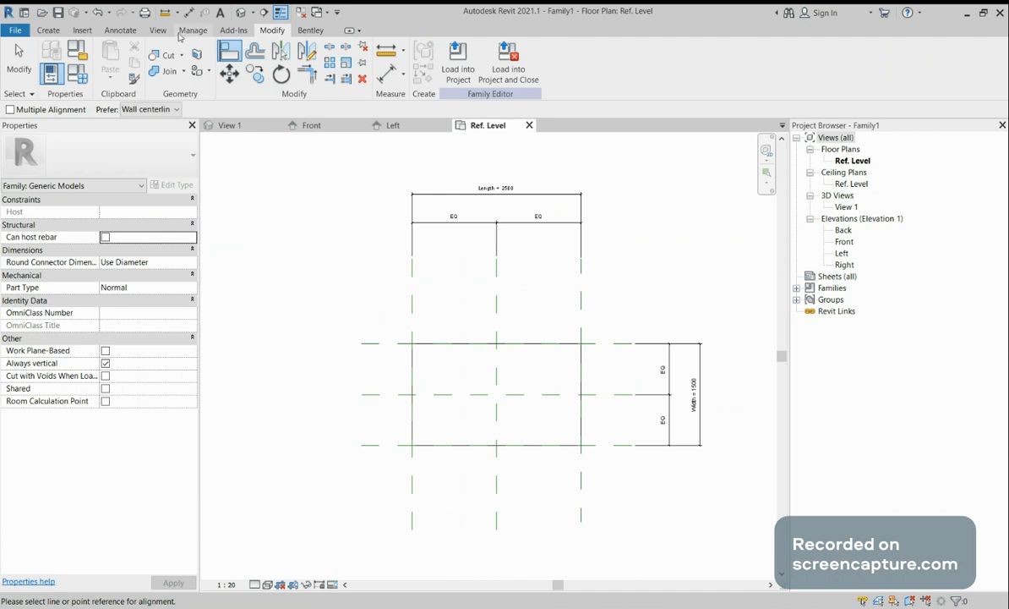
Close the inactive views and display the extrusion shaded at an angle in 3D View 1
click(300, 14)
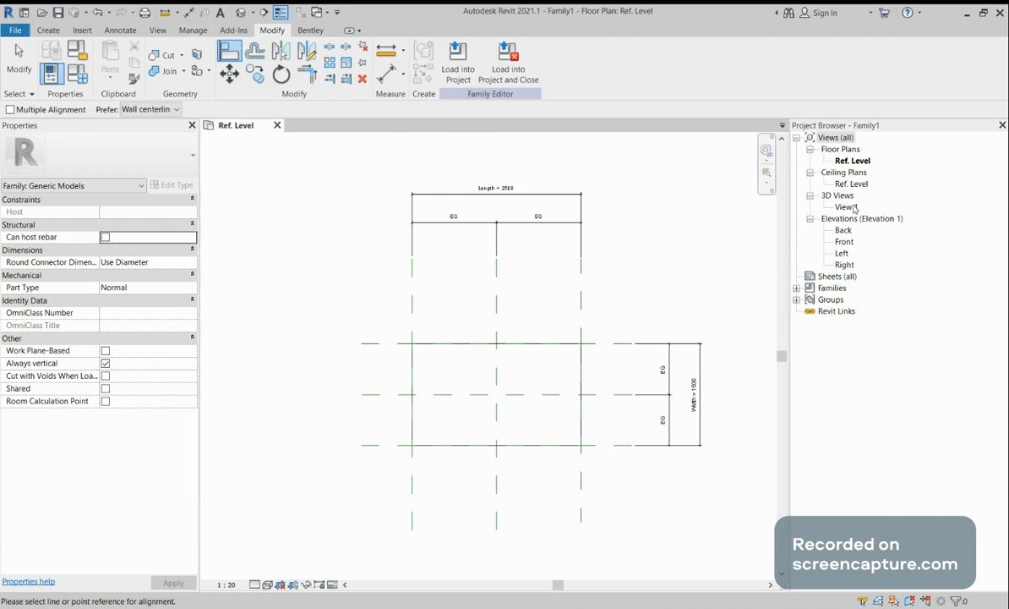
click(846, 207)
double_click(843, 207)
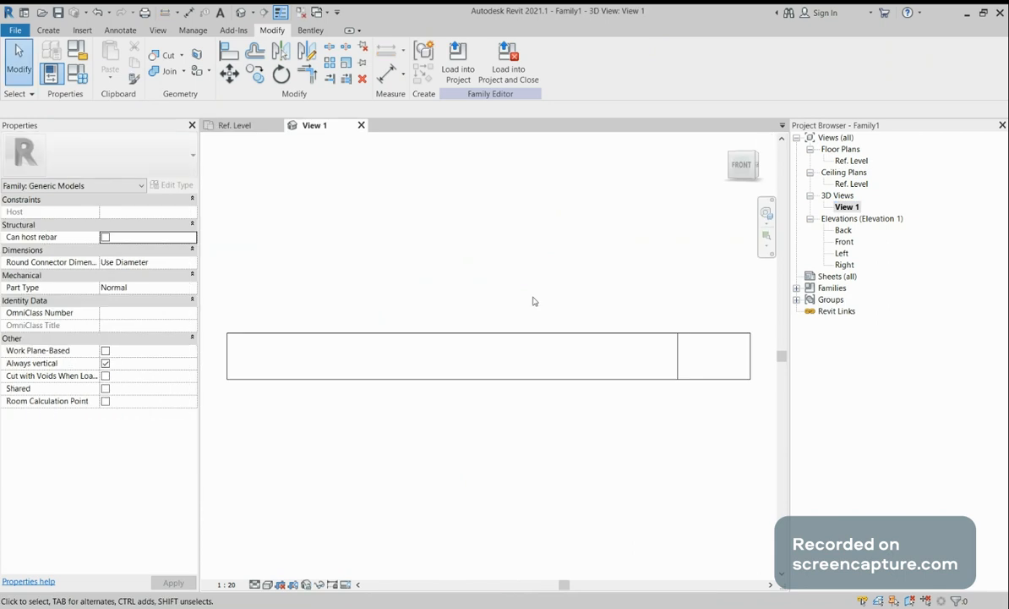
shift+middle_drag(475, 308, 569, 349)
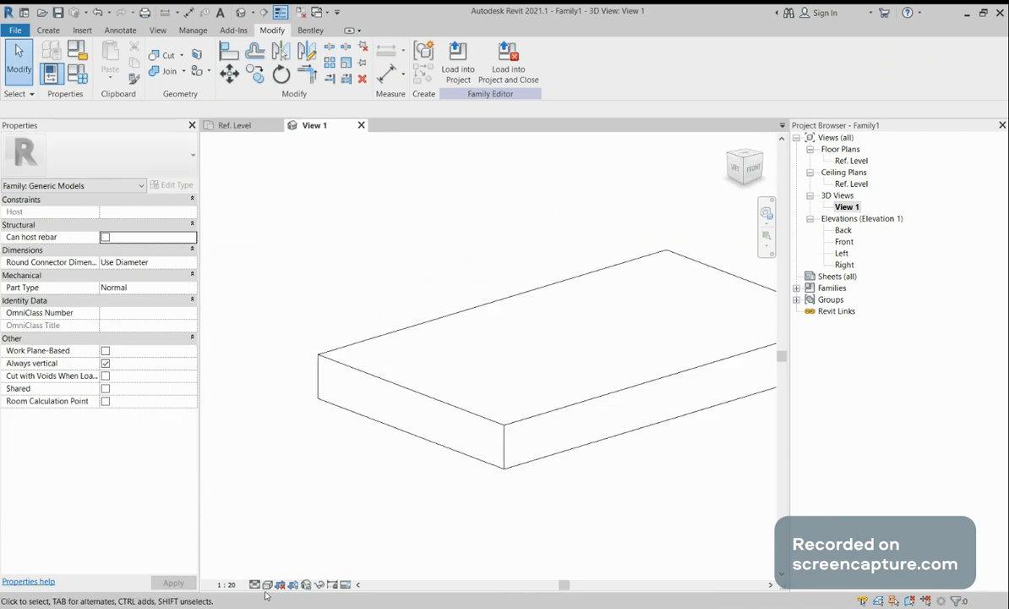
mouse_move(442, 493)
middle_down()
mouse_move(353, 447)
mouse_move(400, 446)
middle_up()
scroll(400, 447, down, 2)
Set the Length parameter to 1500 in the Family Types dialog and fit the extrusion in the 3D view
click(77, 74)
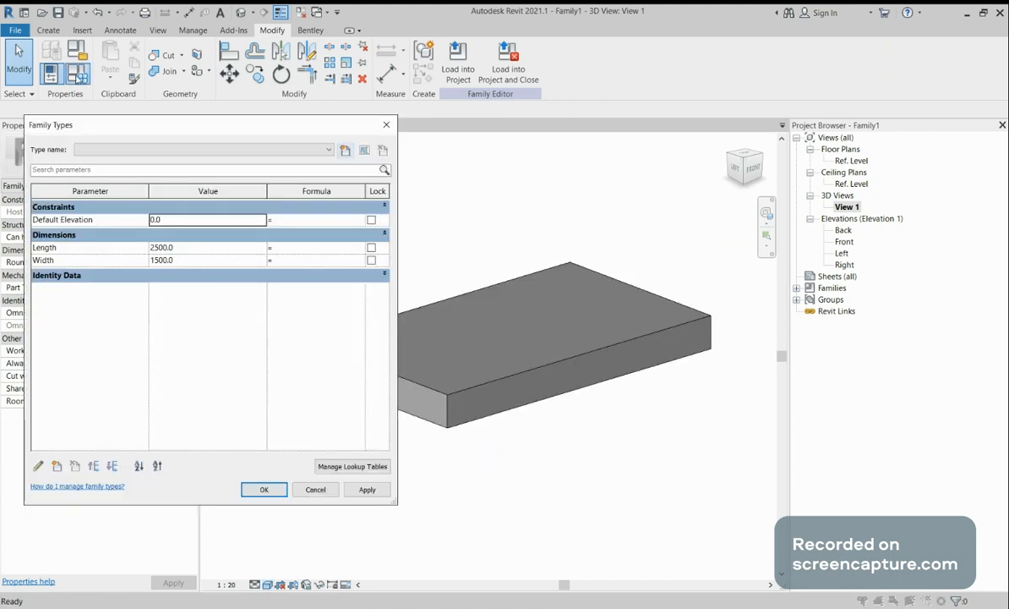
click(199, 247)
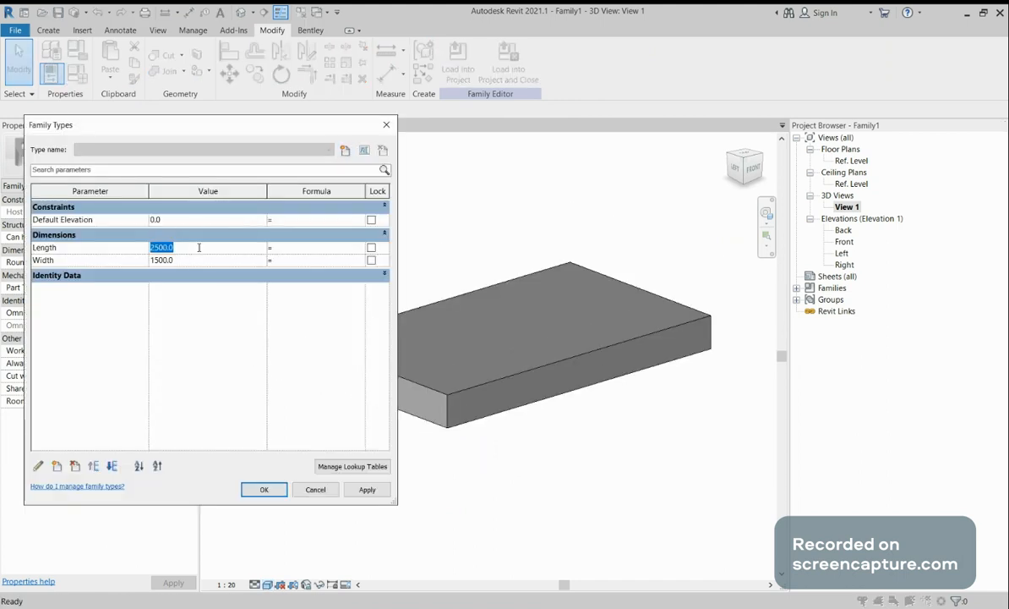
text(1500)
key(Return)
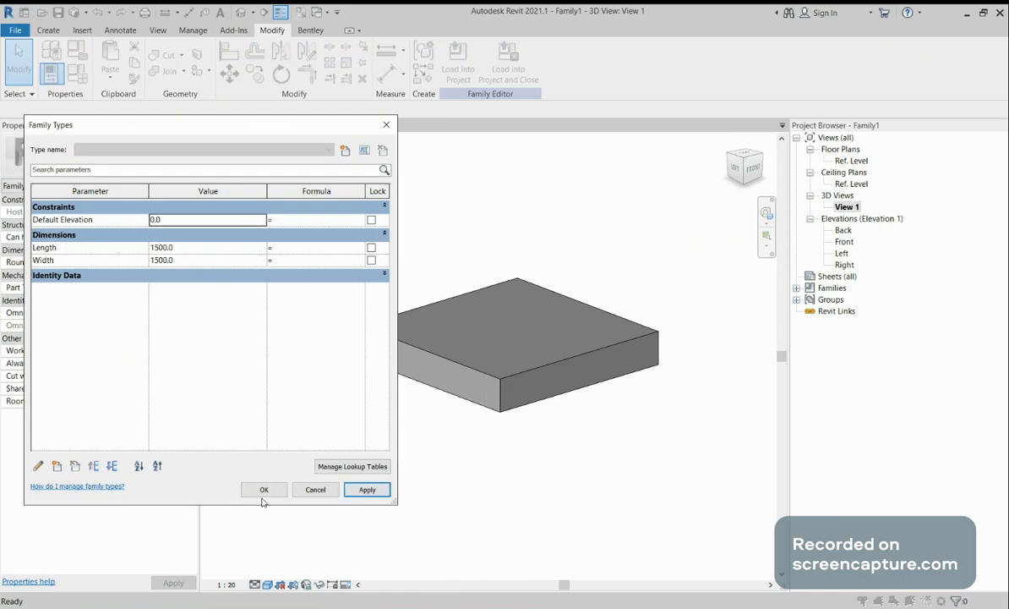
click(263, 491)
middle_click(582, 445)
middle_click(581, 444)
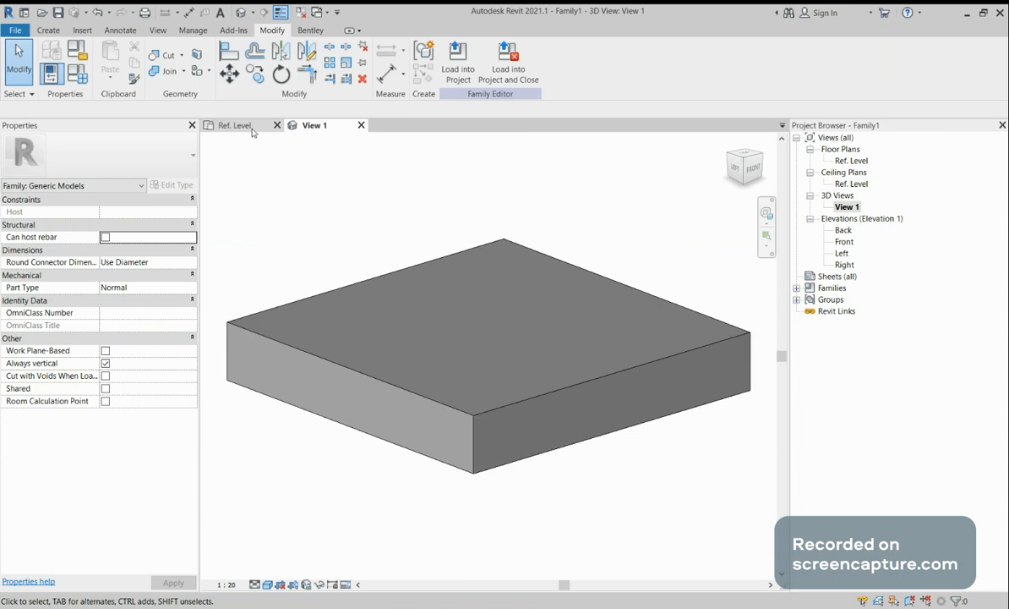
Return to the Ref. Level floor plan to check the layout and open the Front elevation
click(235, 125)
middle_drag(576, 323, 544, 297)
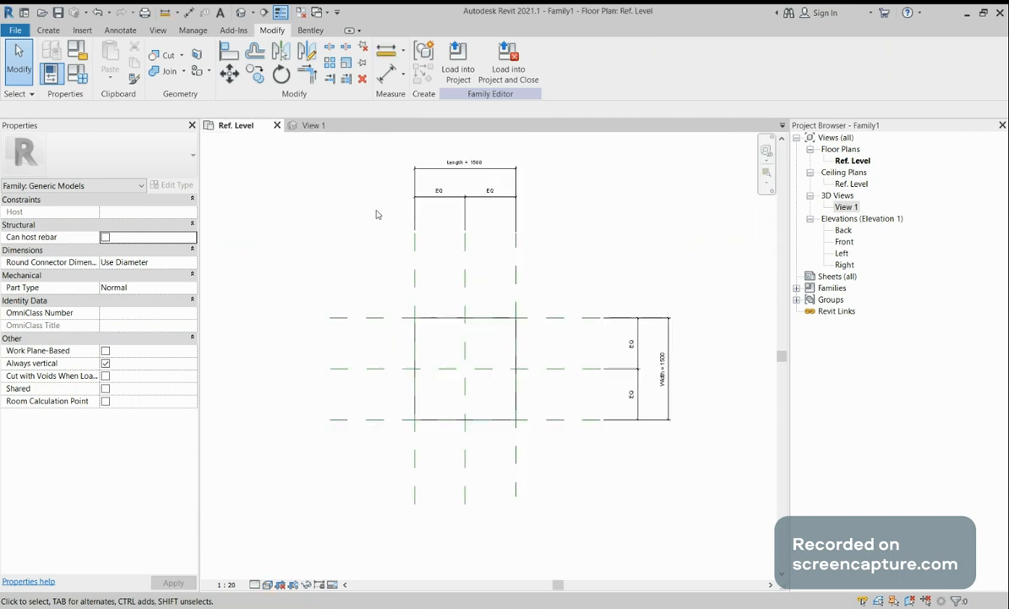
scroll(503, 214, up, 1)
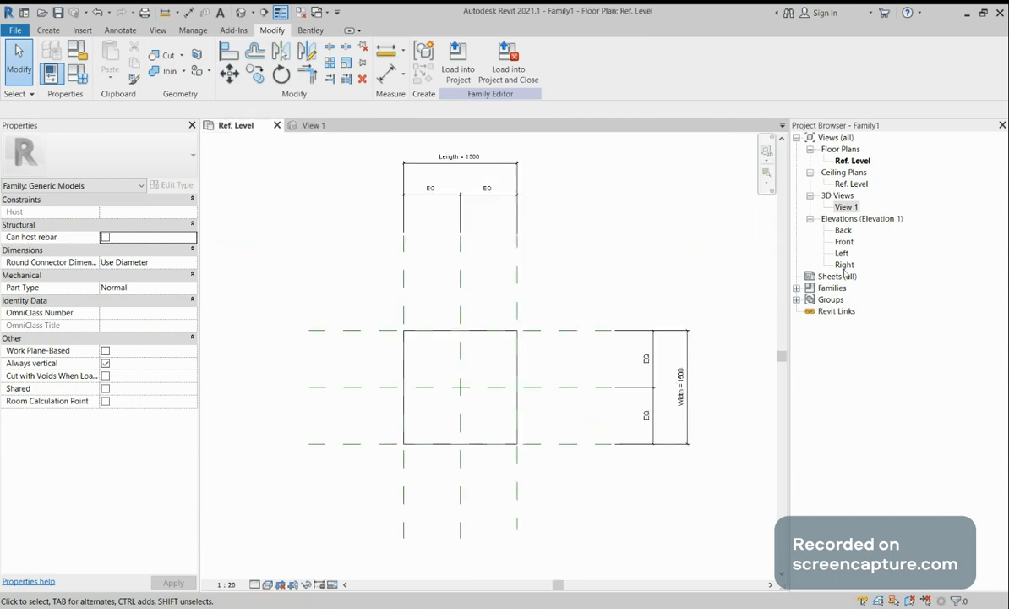
double_click(845, 242)
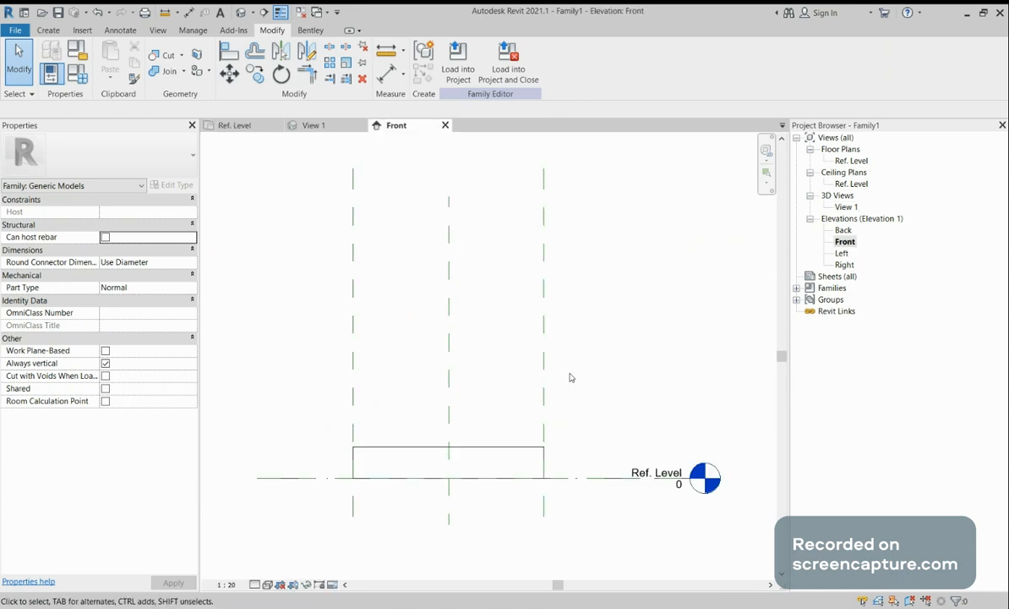
scroll(503, 428, down, 1)
middle_drag(504, 427, 523, 392)
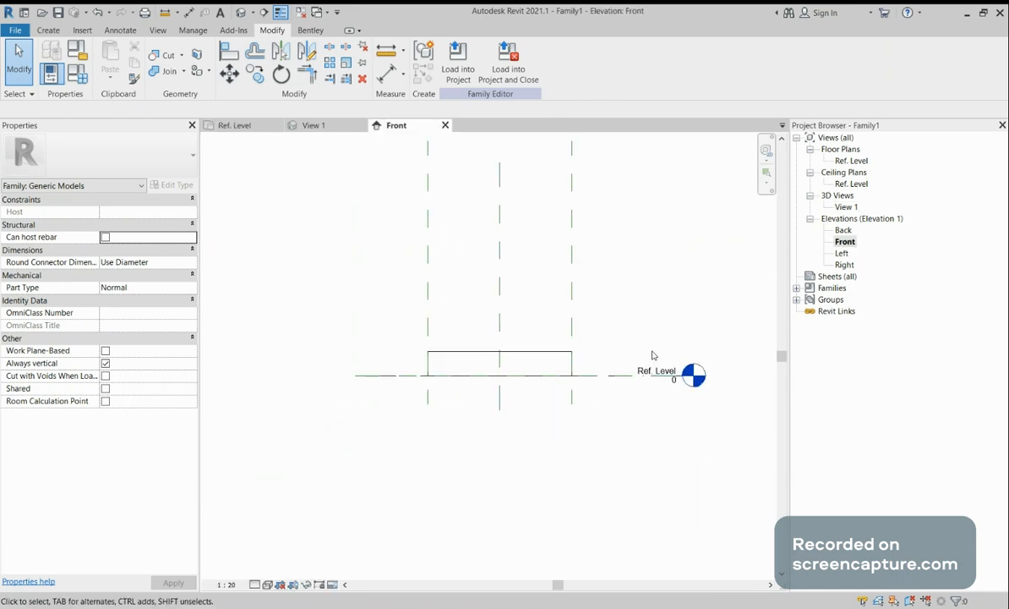
middle_drag(628, 363, 609, 410)
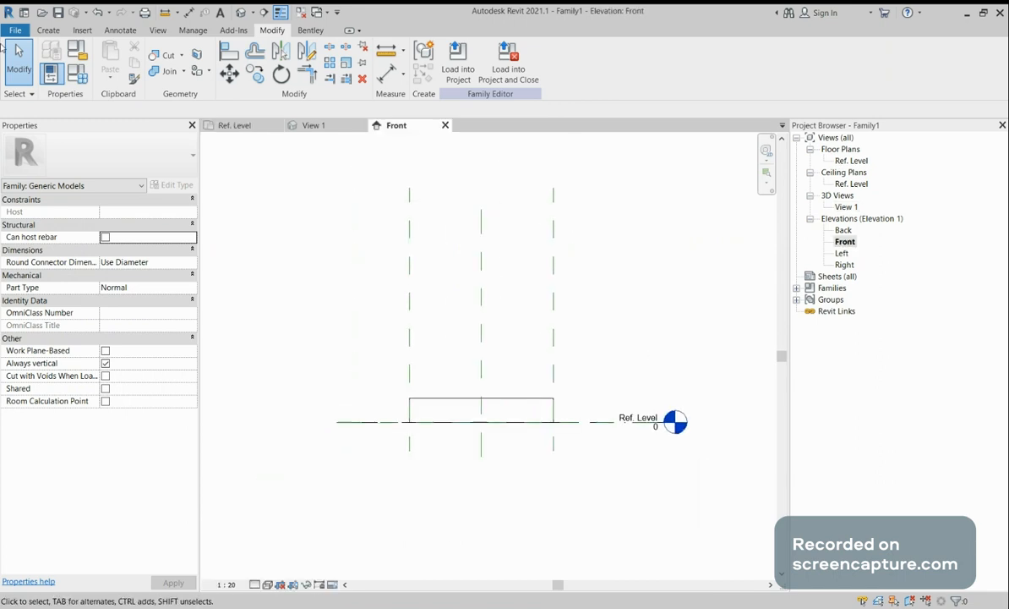
Draw a horizontal reference plane above the extrusion, about 695 mm above Ref. Level, in the Front elevation
click(48, 31)
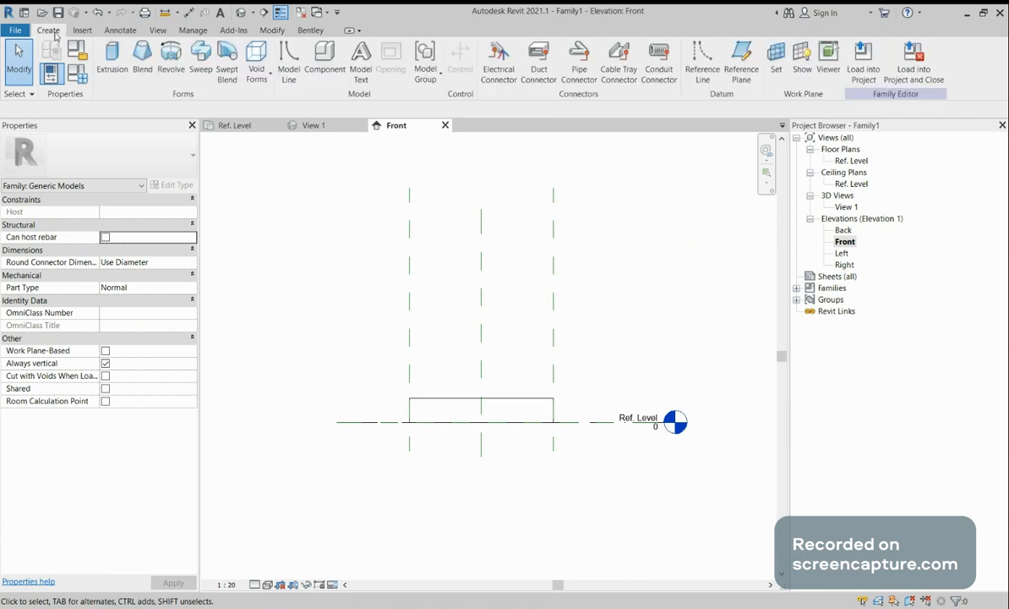
click(738, 64)
click(325, 355)
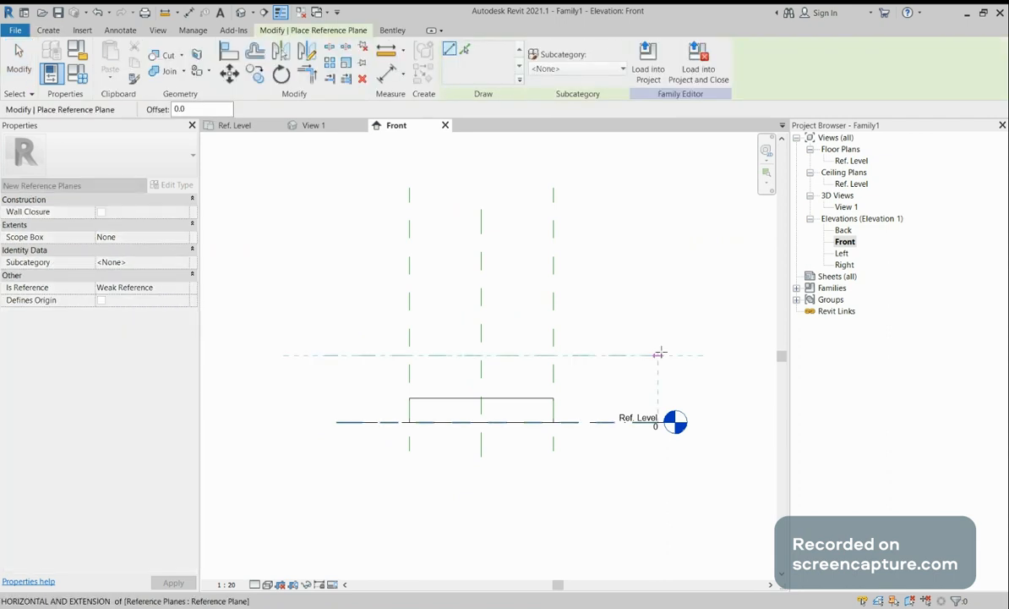
click(659, 354)
key(Escape)
key(Escape)
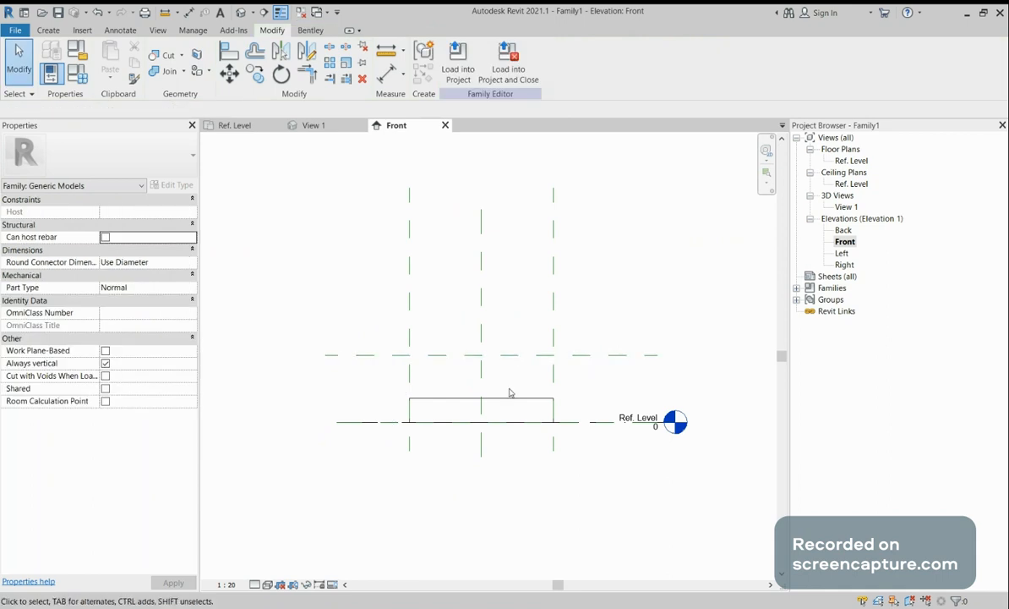
Place an aligned dimension between the new horizontal reference plane and Ref. Level, beside the extrusion
click(387, 73)
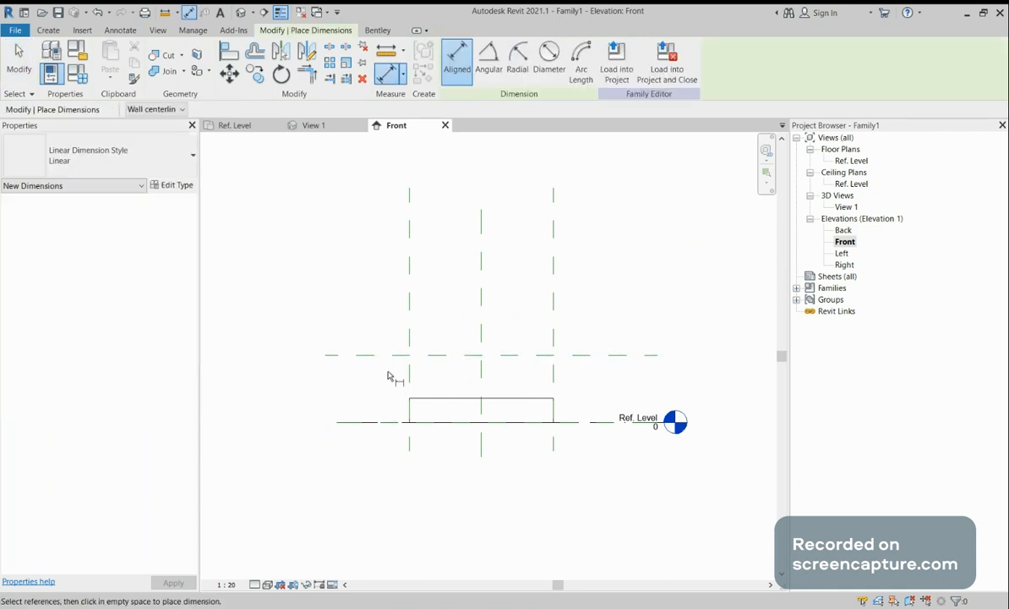
click(378, 355)
click(369, 422)
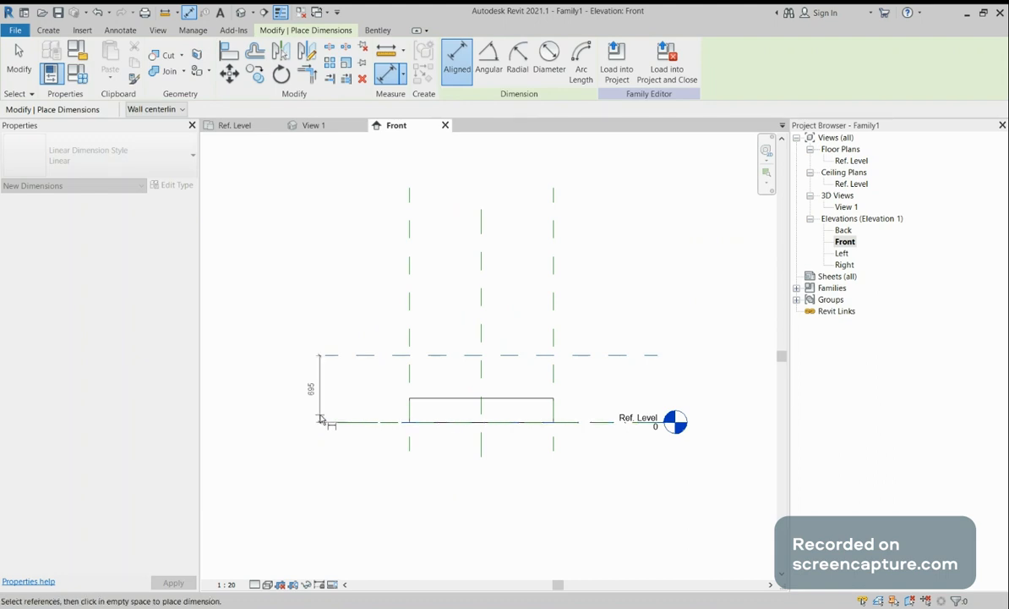
click(322, 419)
key(Escape)
key(Escape)
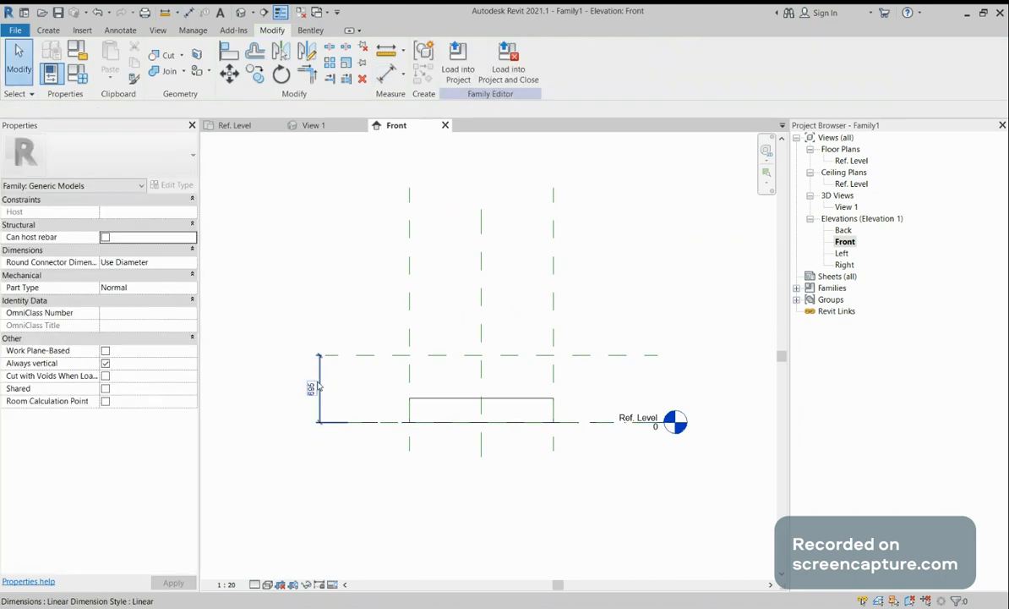
Label the vertical dimension with a new family type parameter named Height, grouped under Dimensions
click(317, 386)
click(579, 60)
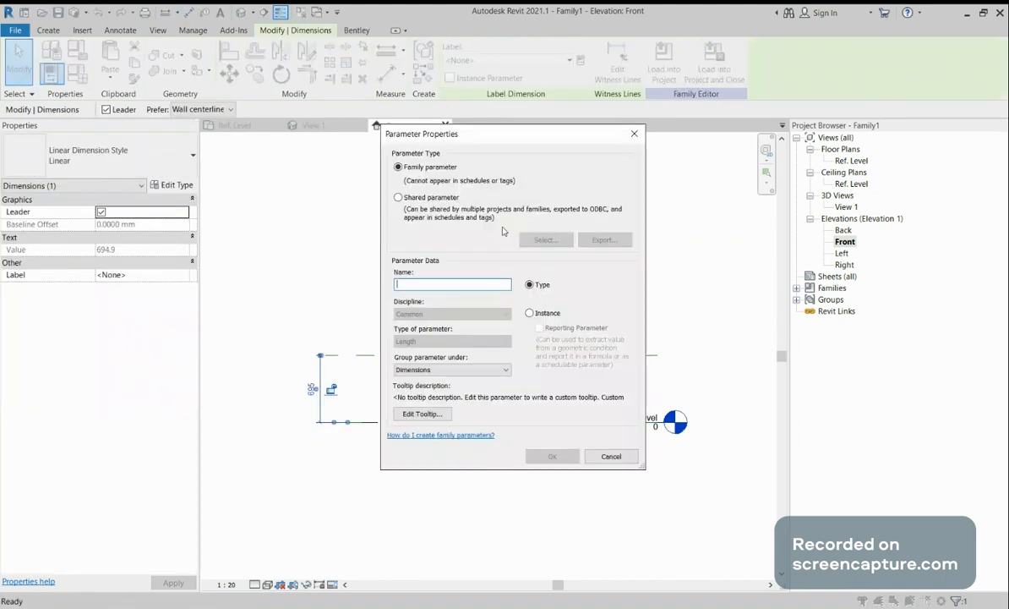
text(He)
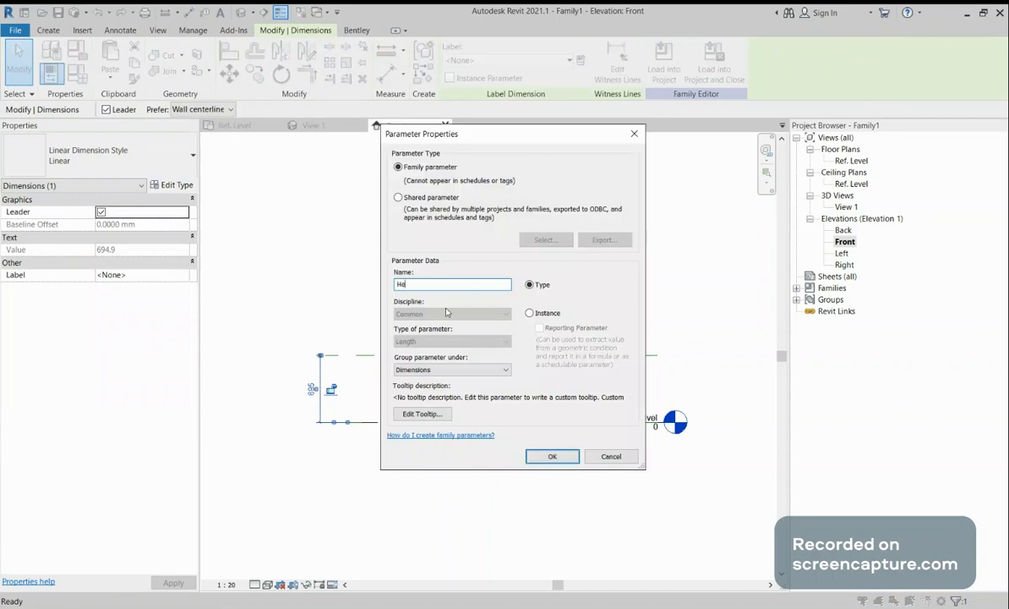
text(ight)
click(552, 457)
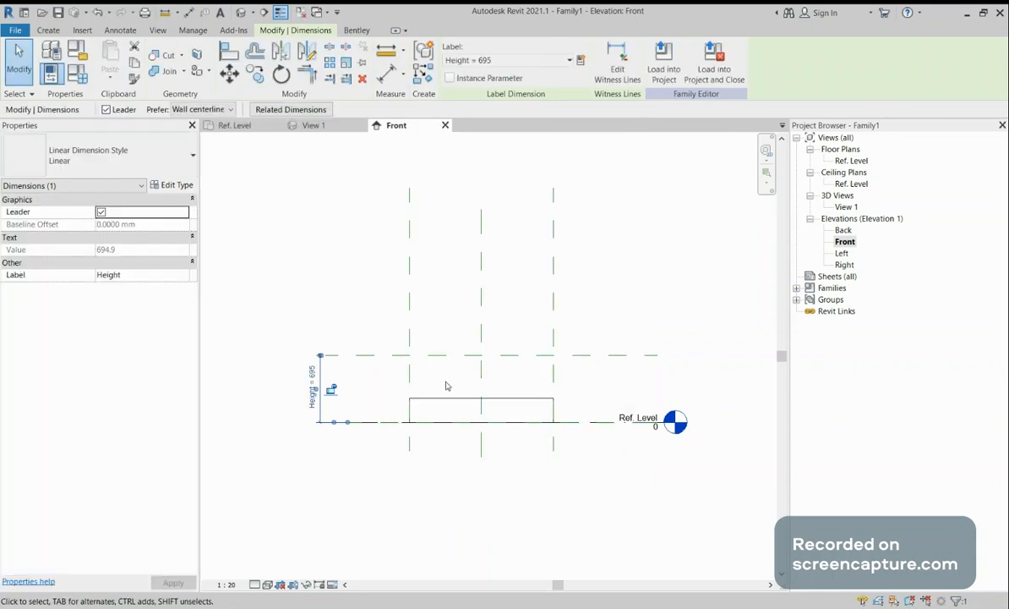
Align the extrusion's top edge to the horizontal Height reference plane in the Front elevation and lock the alignment
key(a)
key(l)
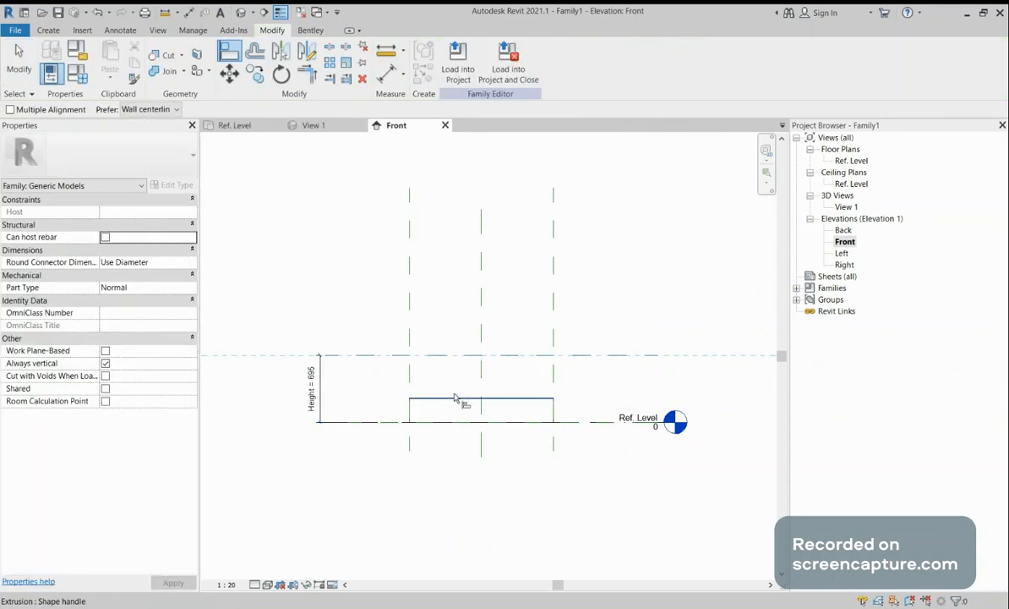
click(454, 399)
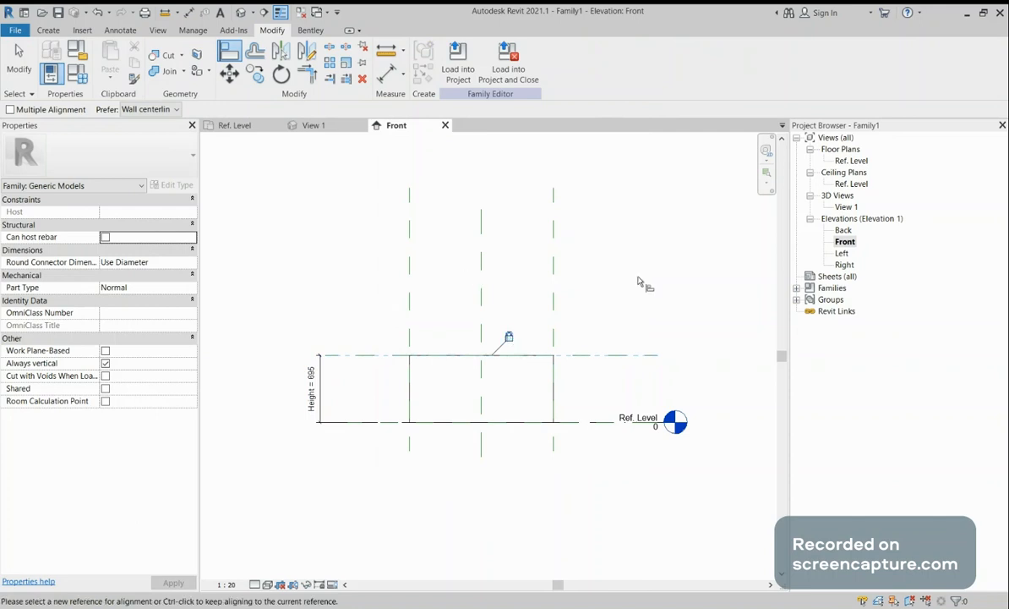
Open 3D view View 1 and set the Height parameter to 1000 in Family Types to test the extrusion
click(334, 129)
scroll(558, 315, down, 1)
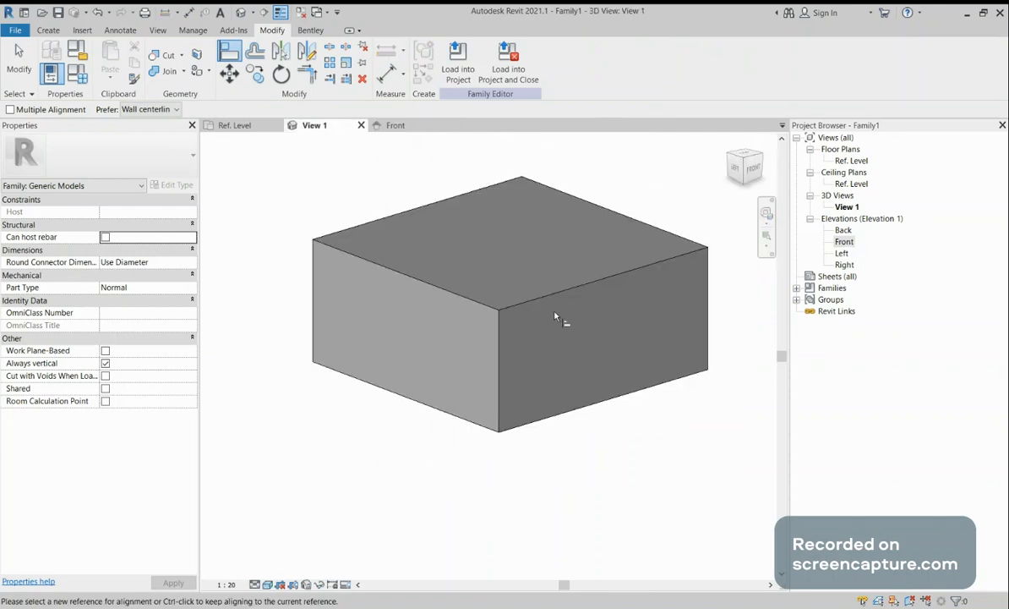
middle_drag(556, 316, 557, 355)
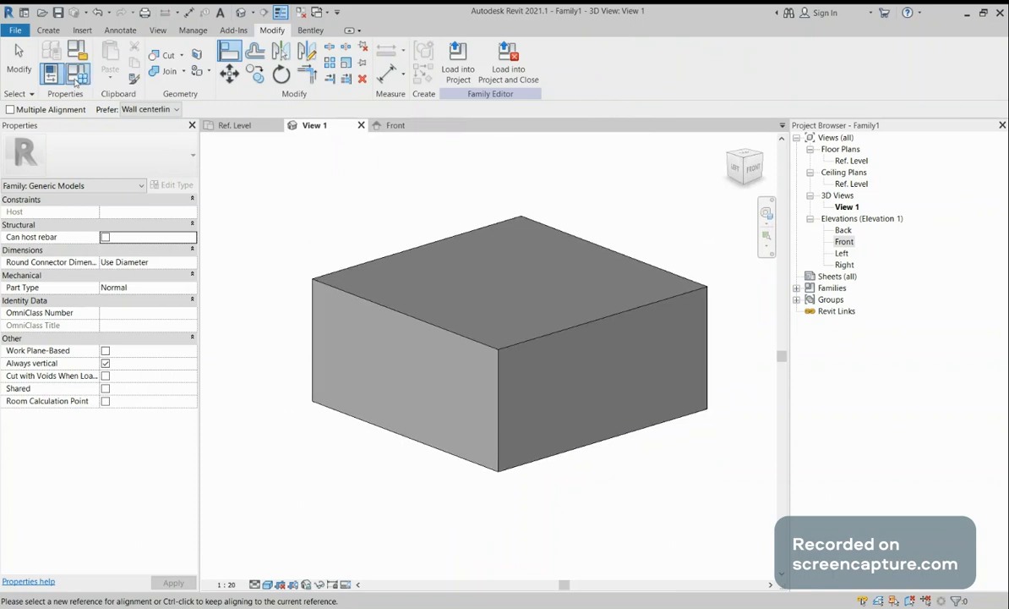
click(75, 79)
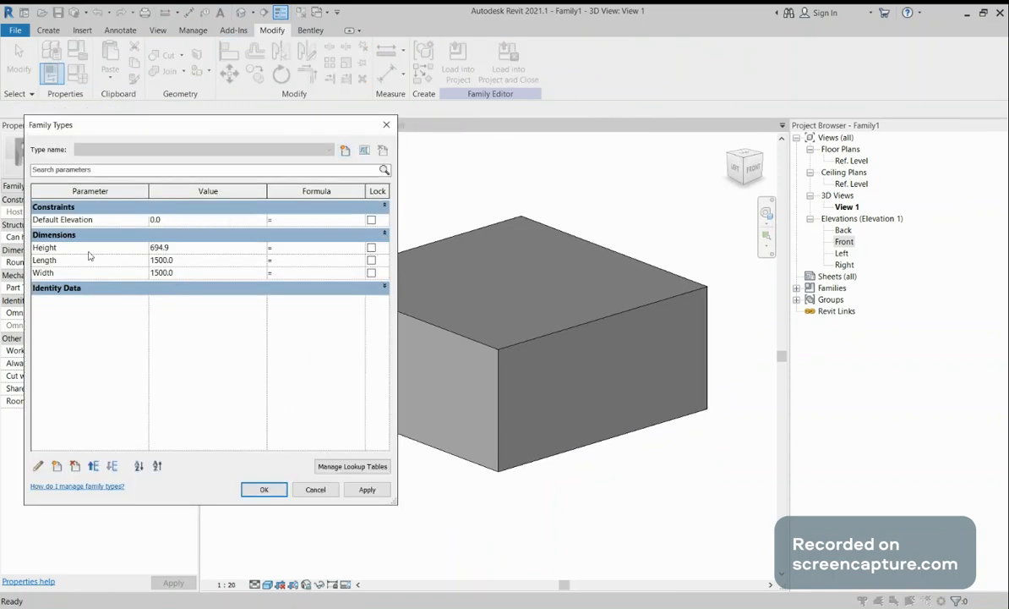
click(153, 269)
click(207, 245)
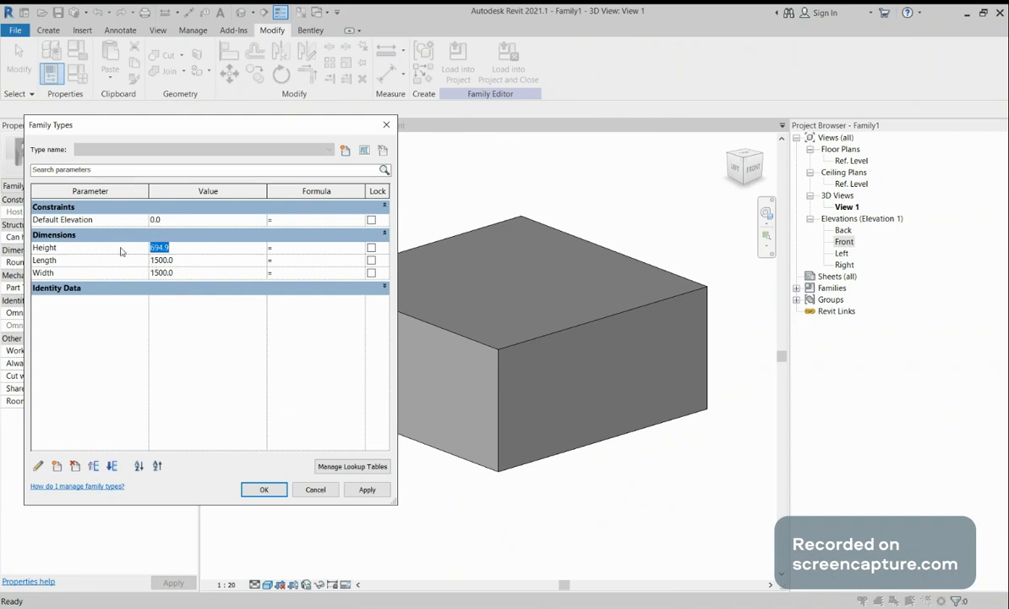
text(1000)
click(367, 490)
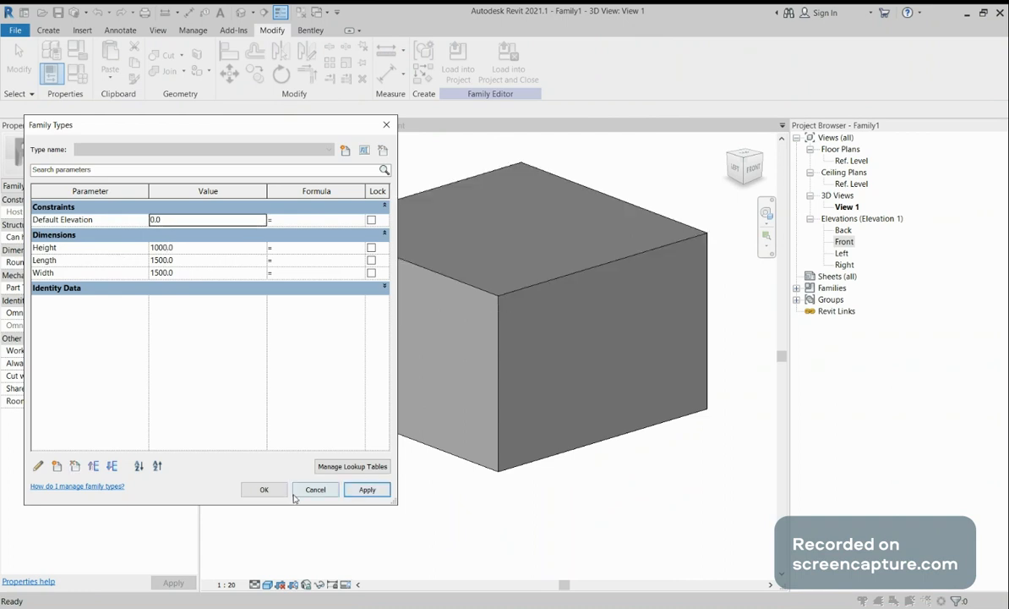
click(273, 492)
scroll(579, 485, up, 2)
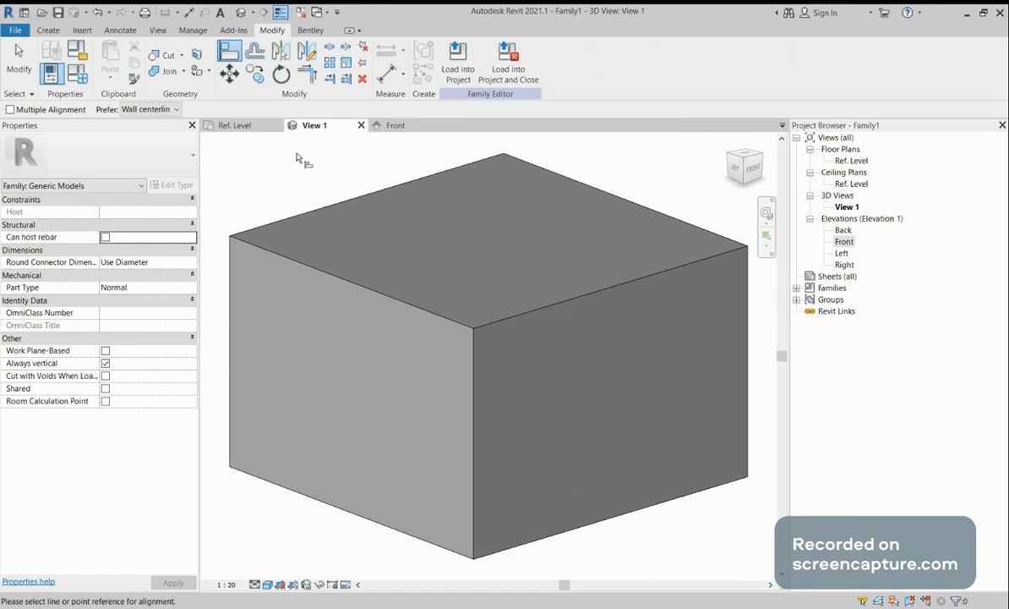
Return to the Ref. Level floor plan and start the Align command
click(245, 126)
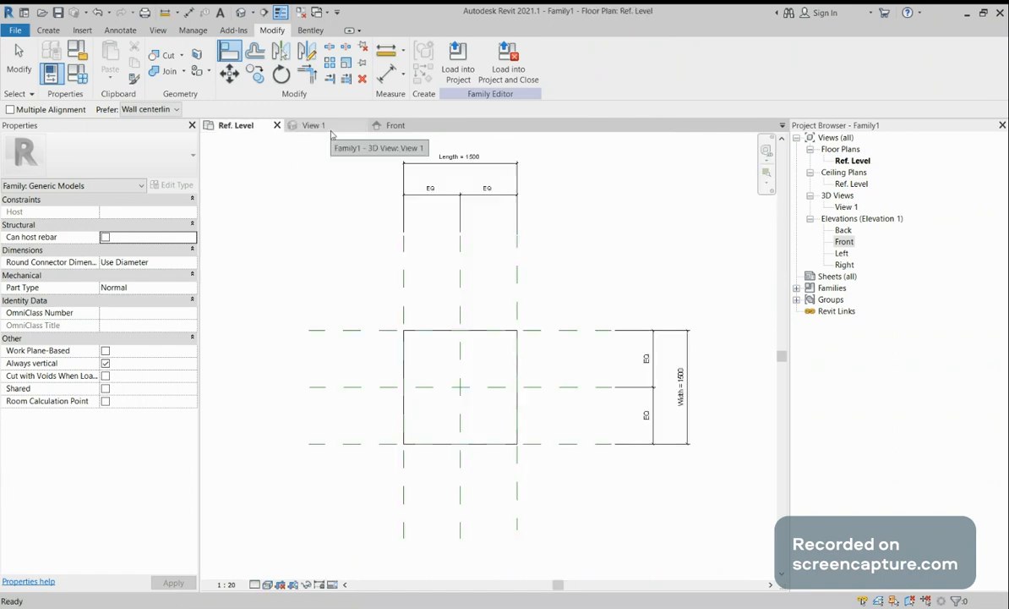
key(a)
key(l)
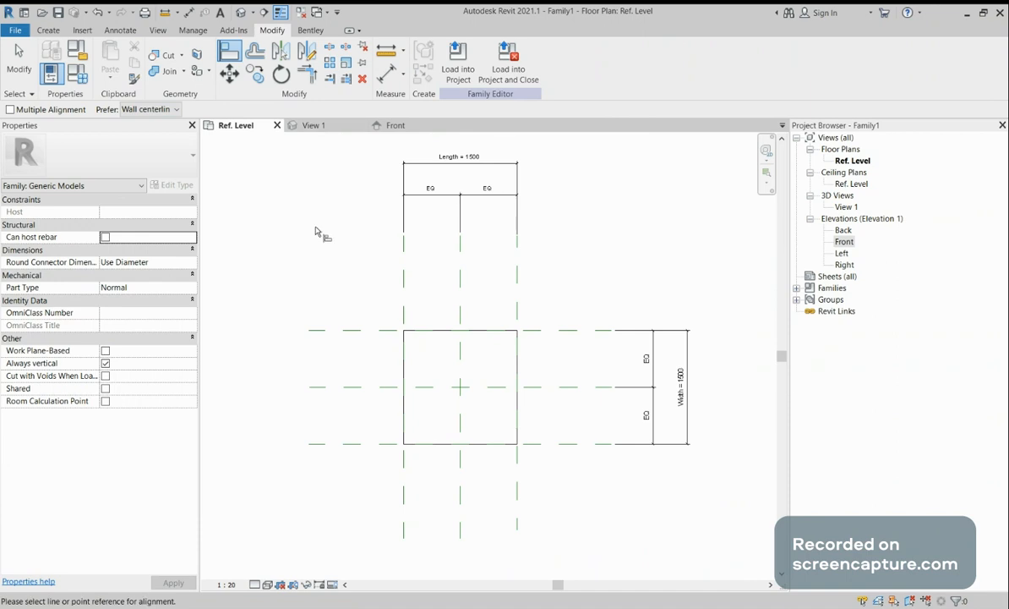